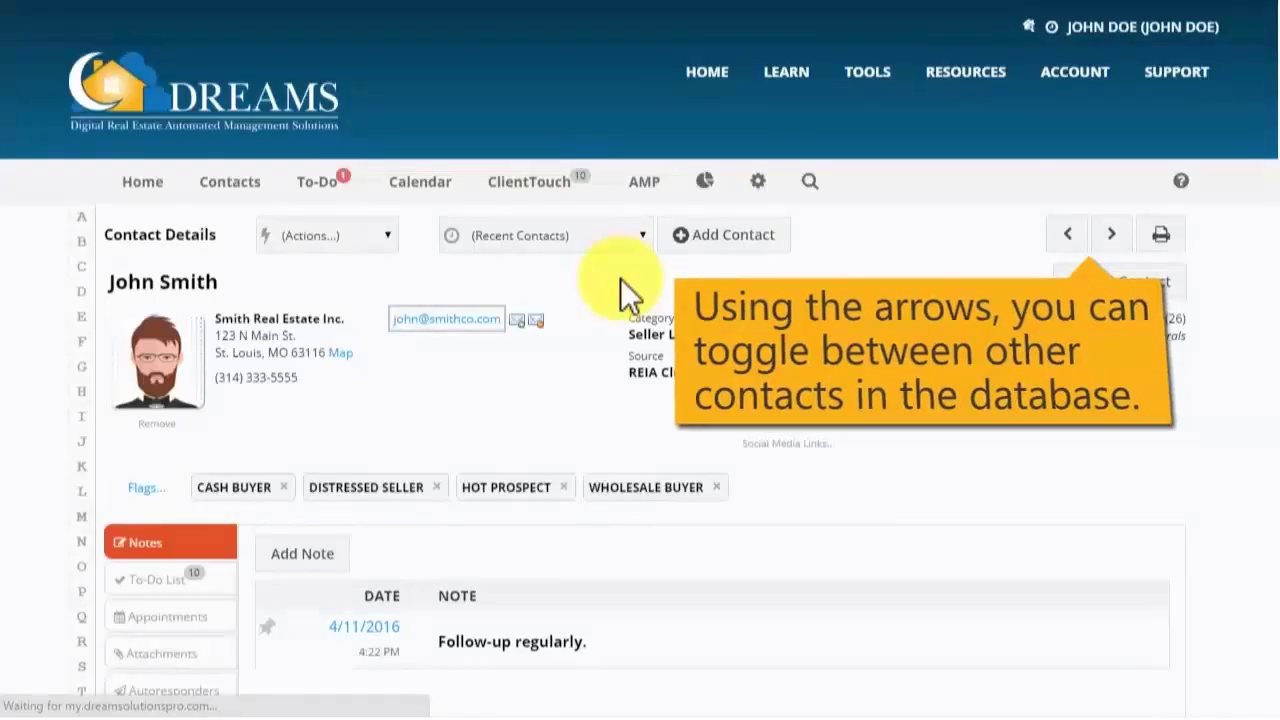
Look at the next contact in the database and return to the original contact's details
click(1108, 238)
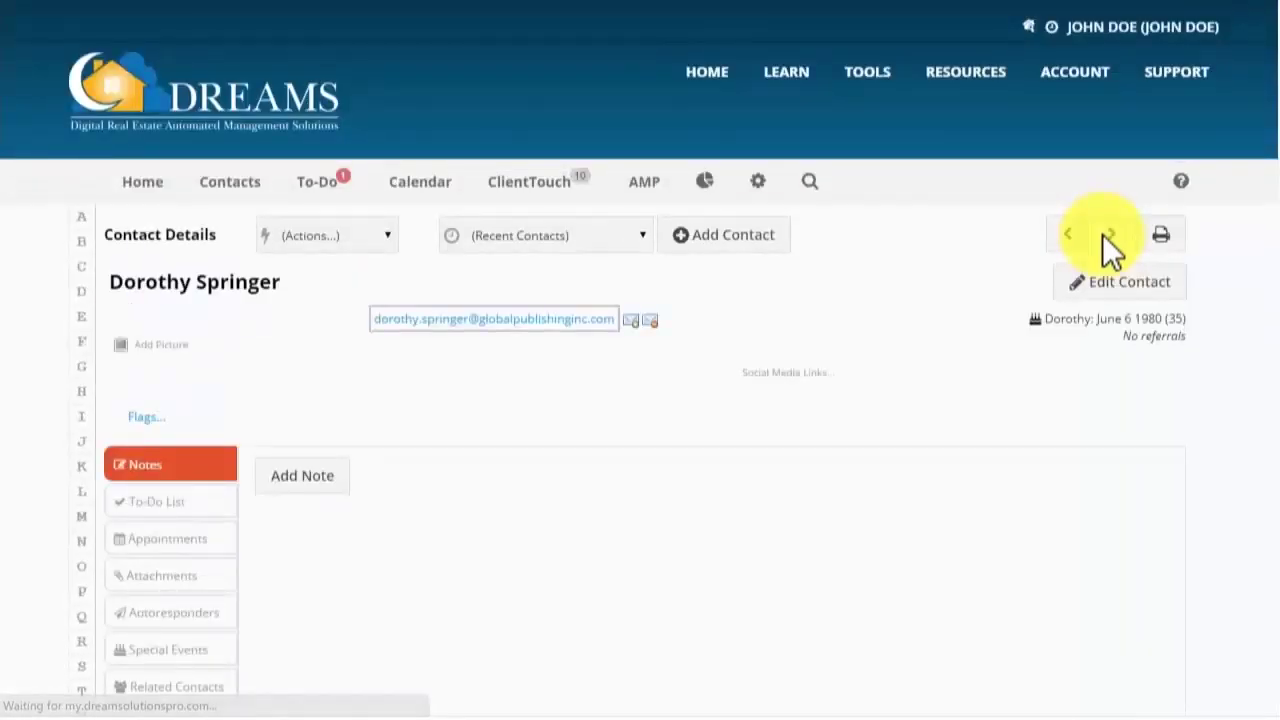
click(1066, 236)
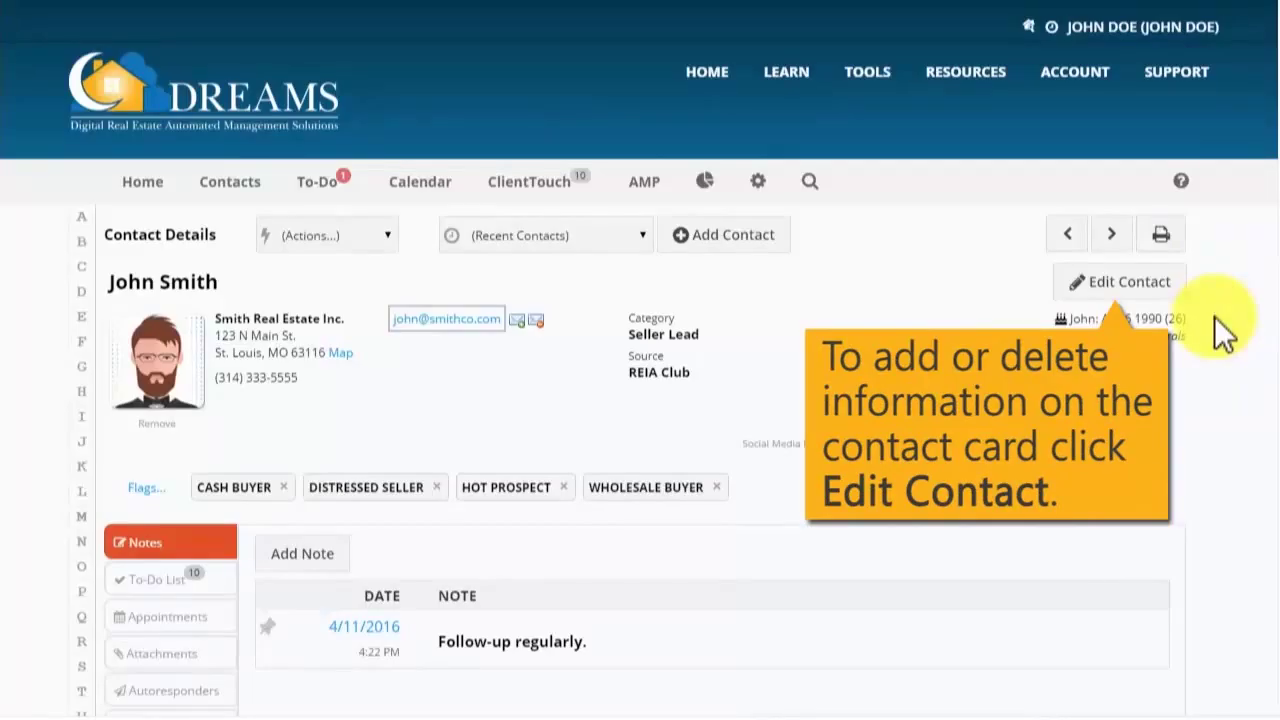
View the contact's editable details, save them without changes, and look up the contact's address on the map
click(1125, 295)
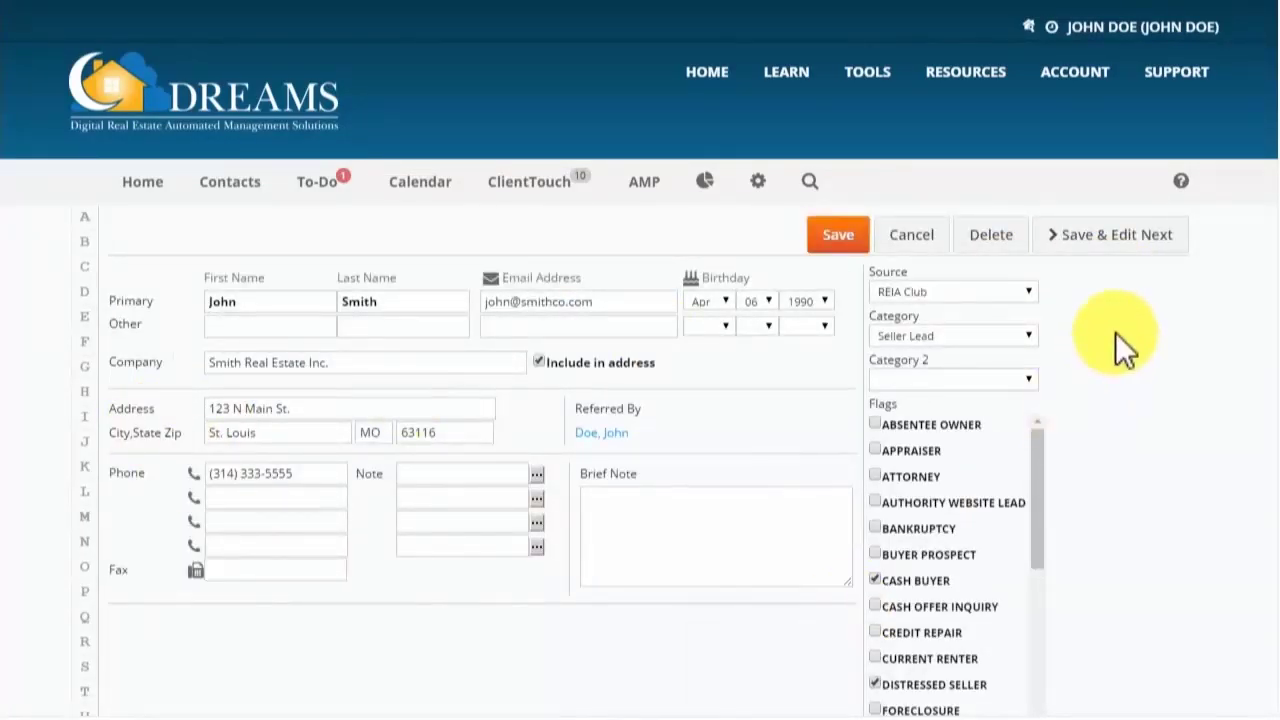
click(838, 238)
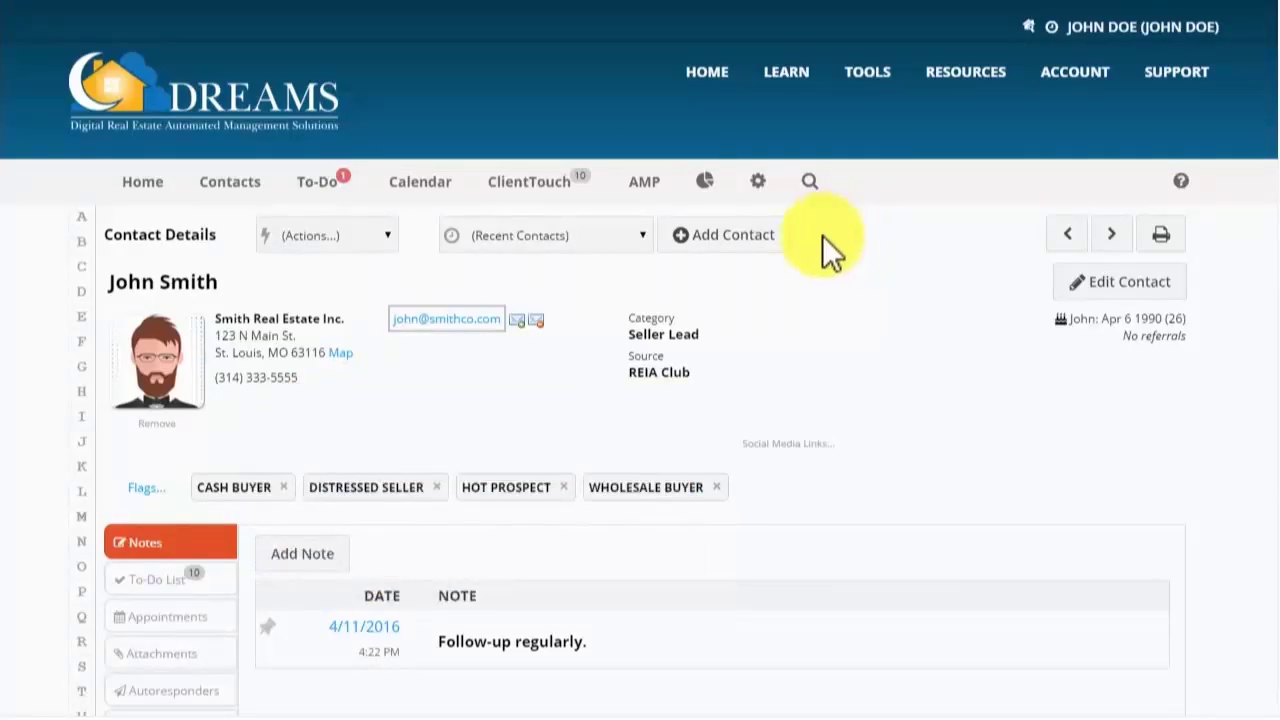
click(349, 360)
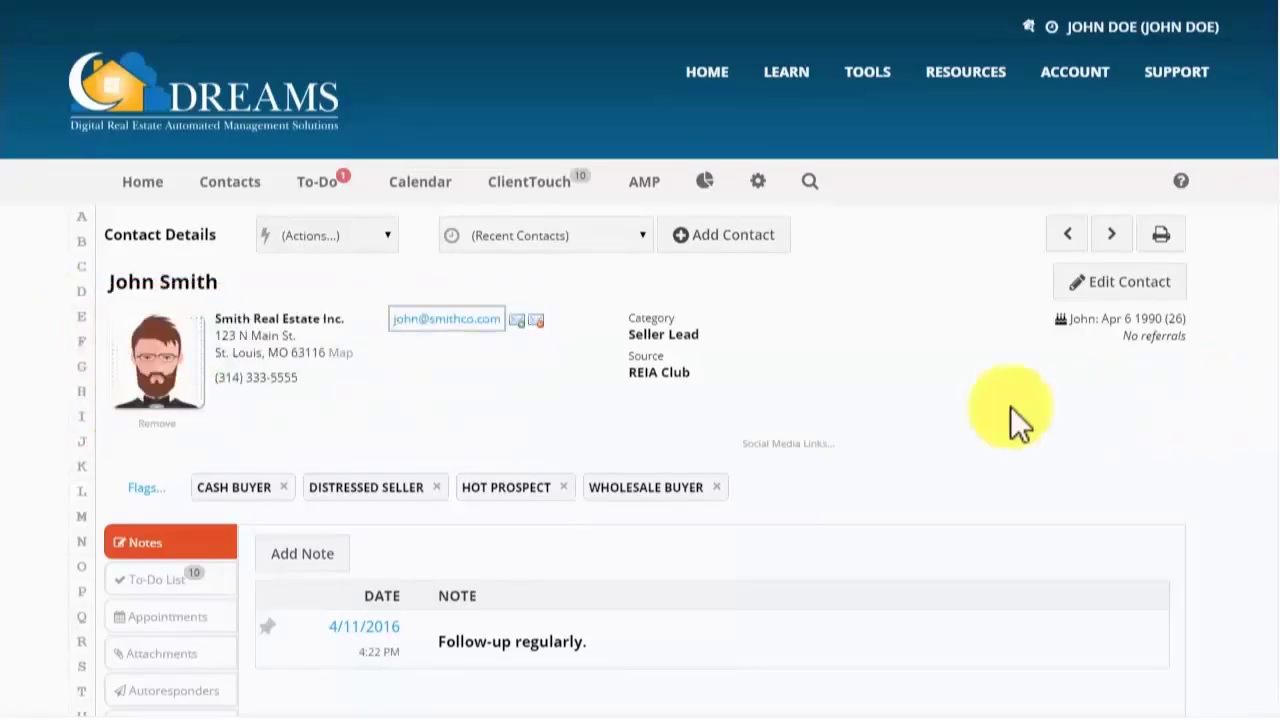
Add the APPRAISER flag to the contact and save the flag selection
click(145, 492)
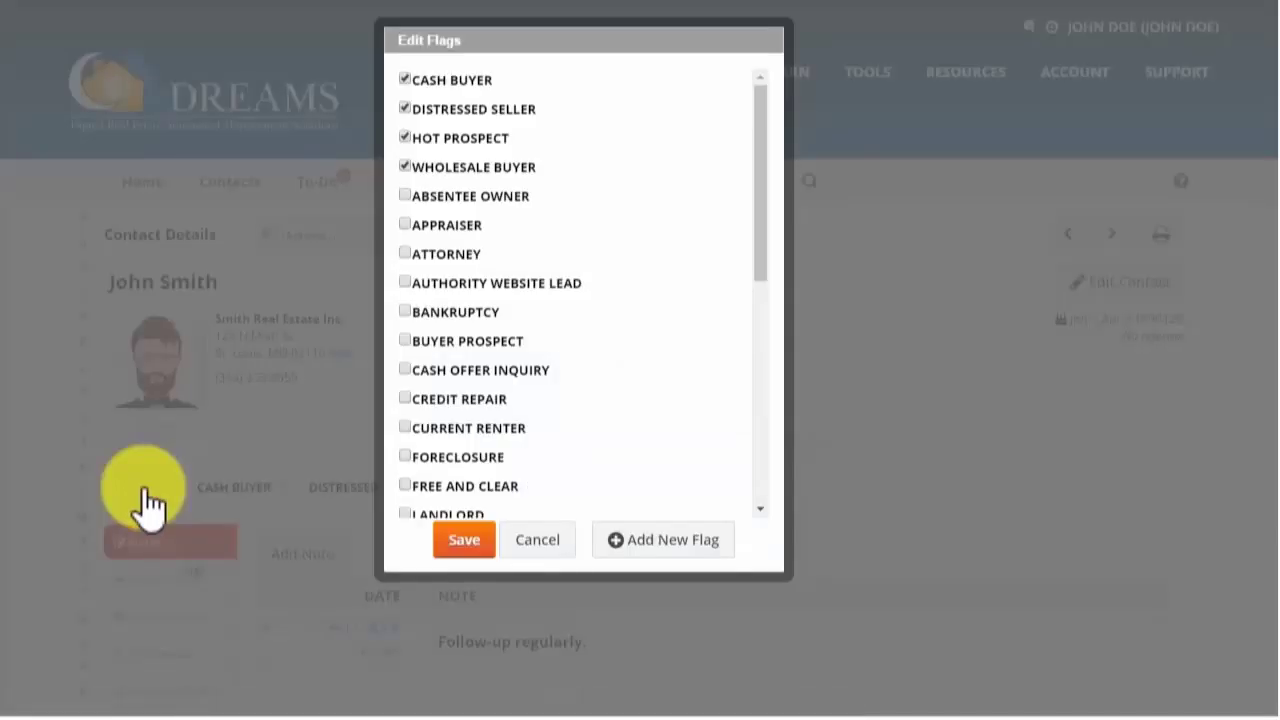
scroll(724, 300, down, 5)
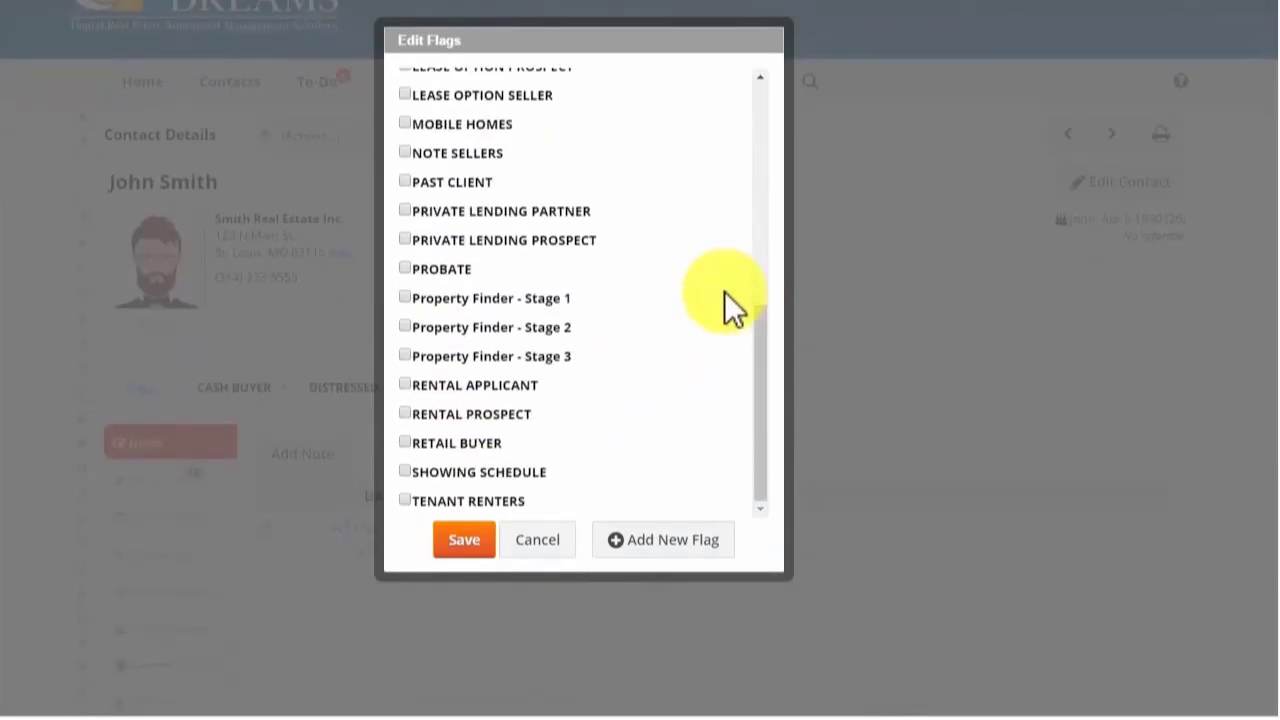
scroll(726, 293, up, 8)
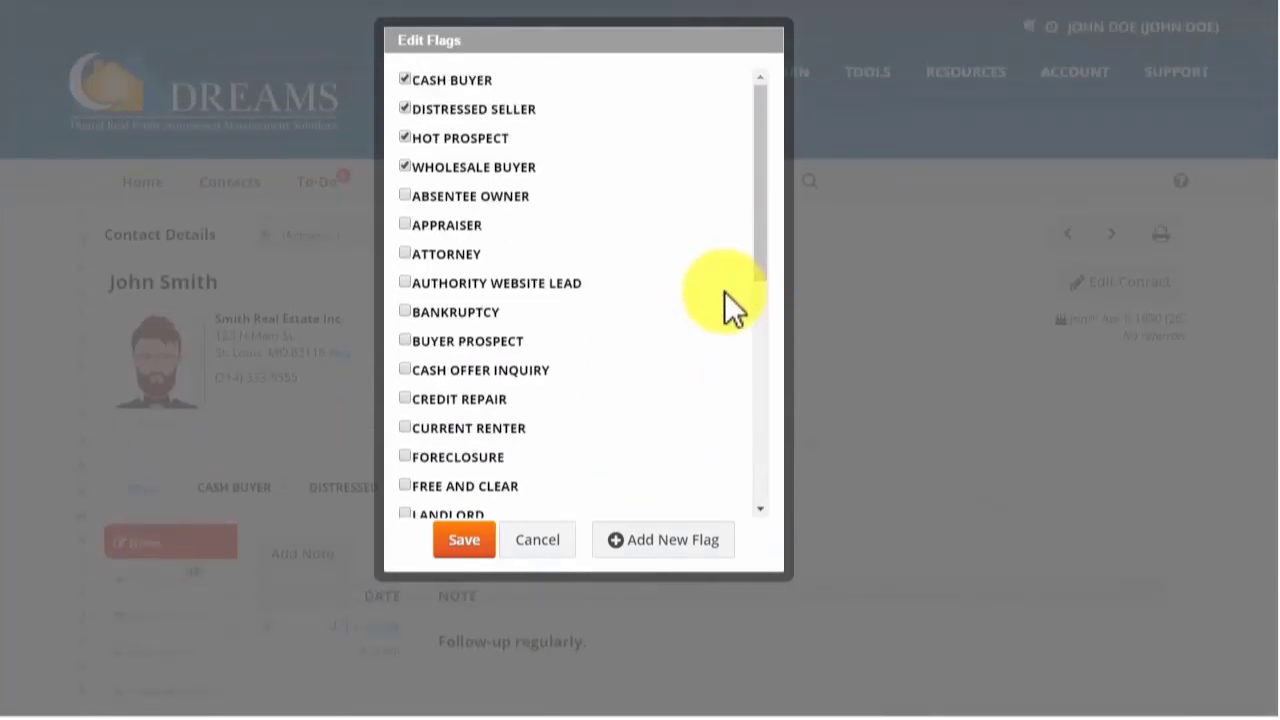
click(404, 225)
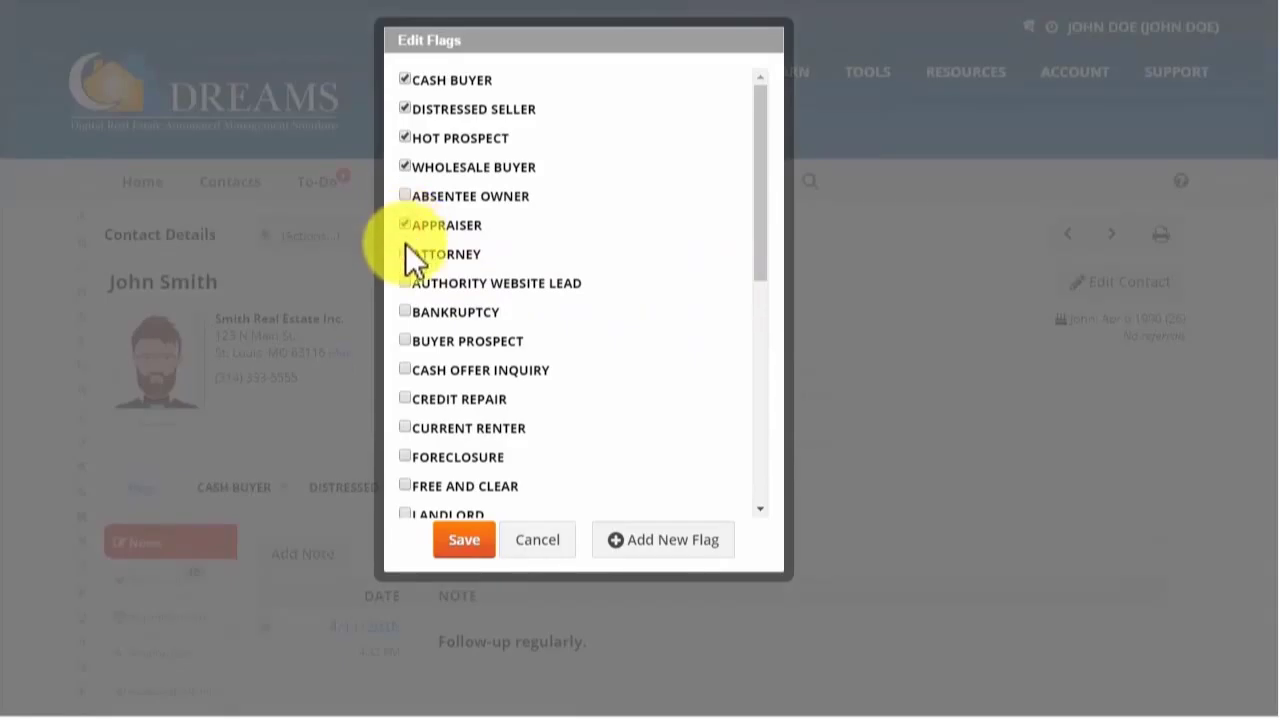
click(466, 540)
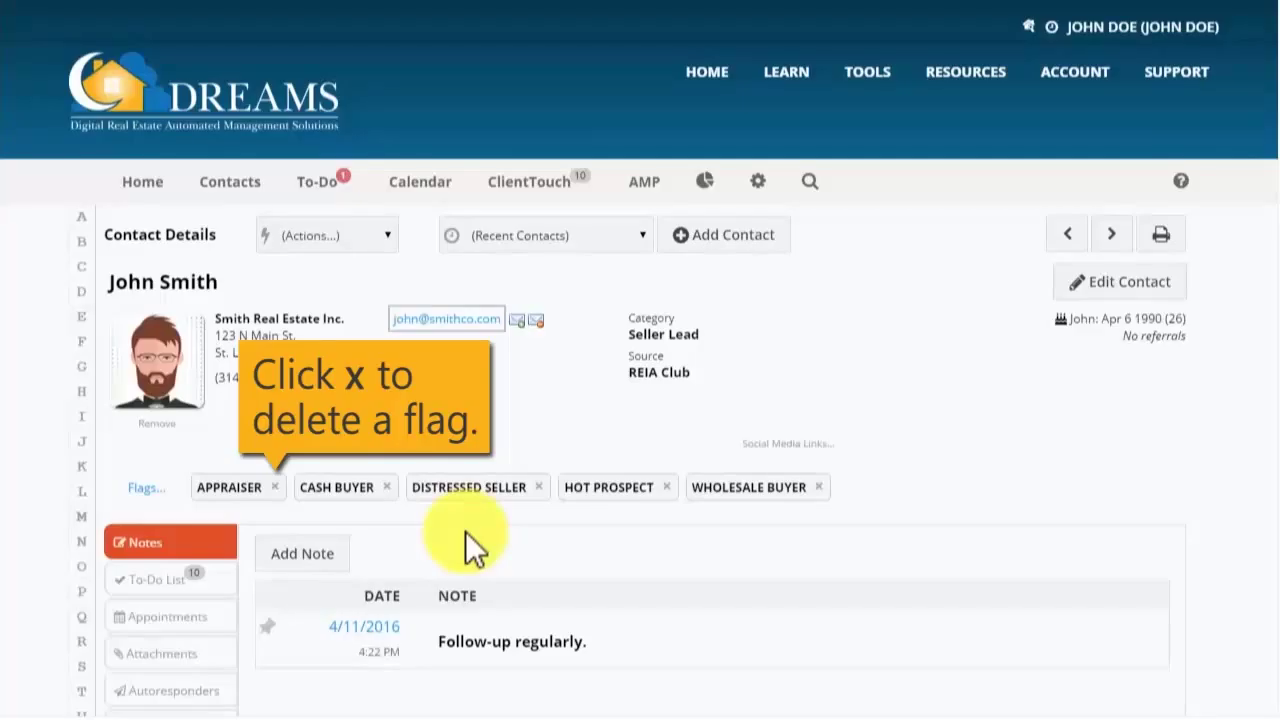
Remove the APPRAISER and WHOLESALE BUYER flags from the contact
click(278, 500)
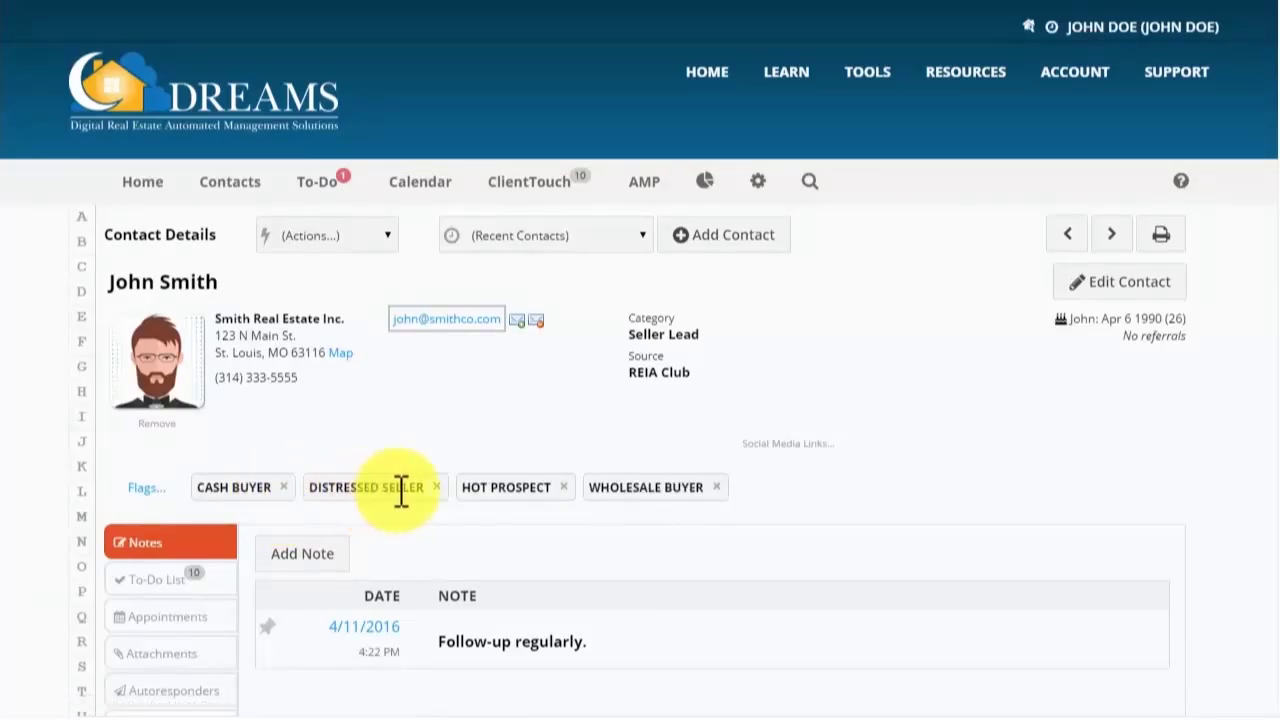
click(720, 487)
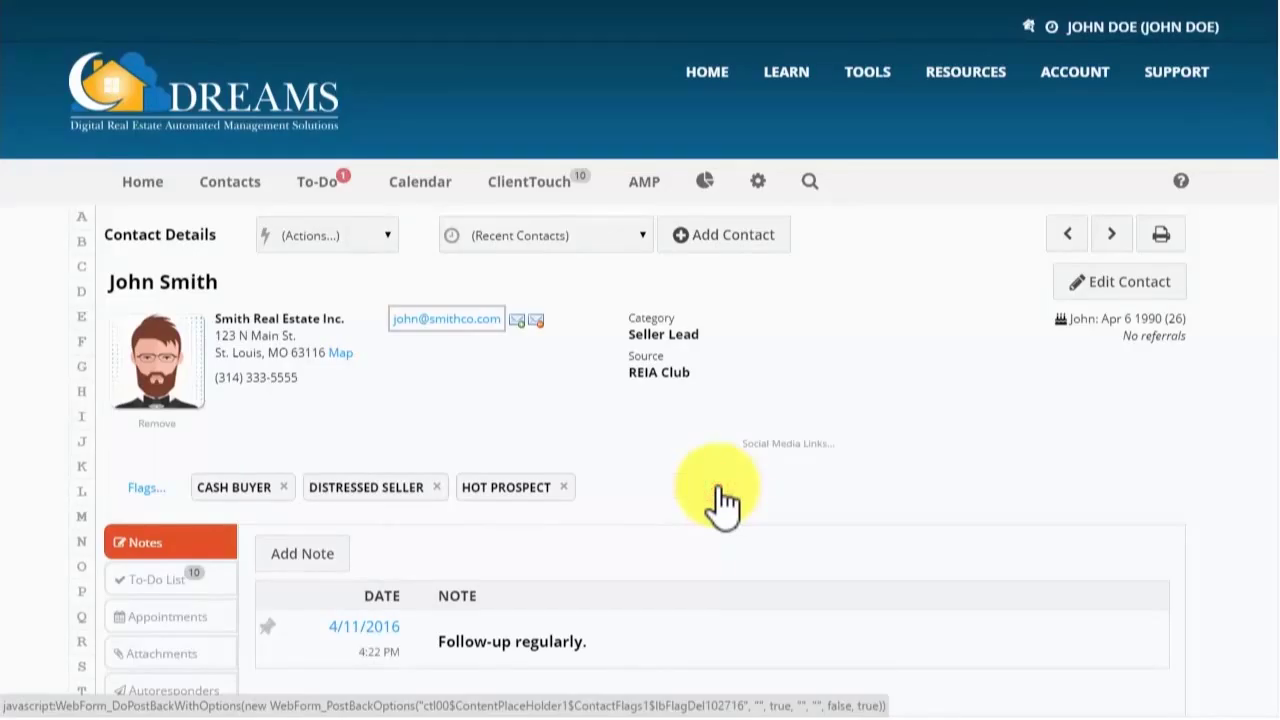
Add a new note to the contact reading "Add your note here." and save it
scroll(1221, 462, down, 3)
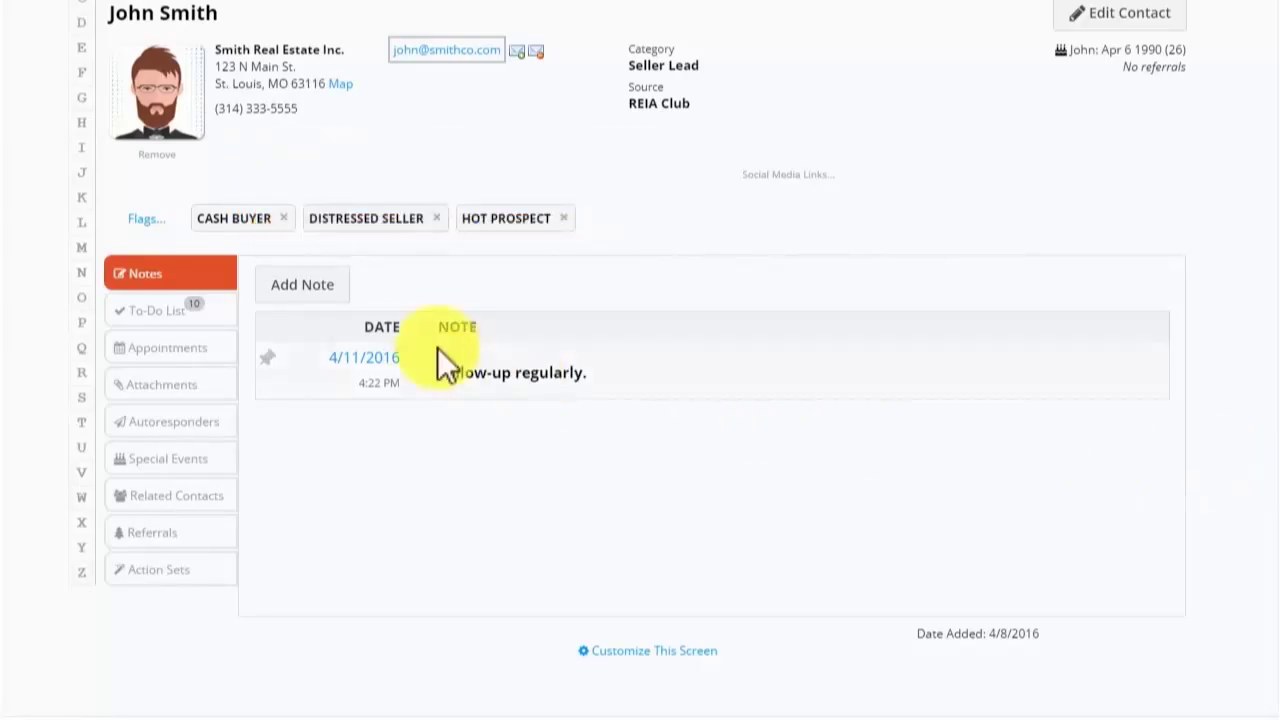
click(292, 290)
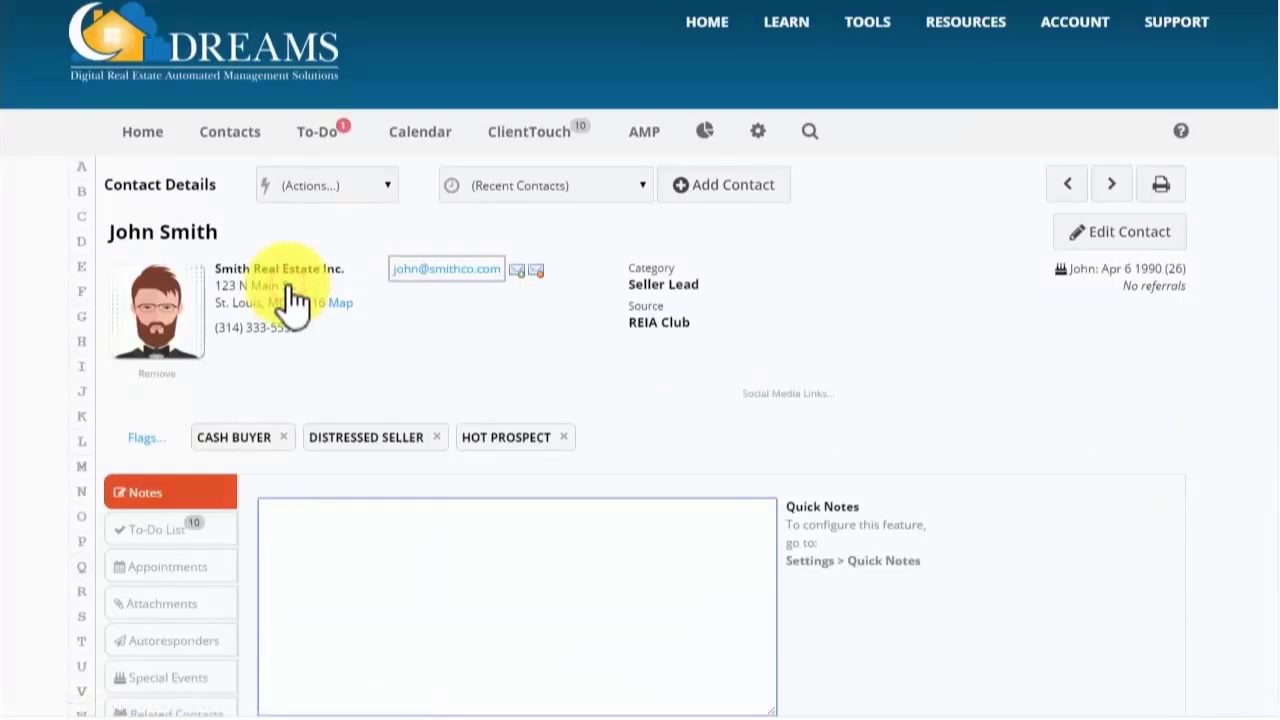
text(Add your no)
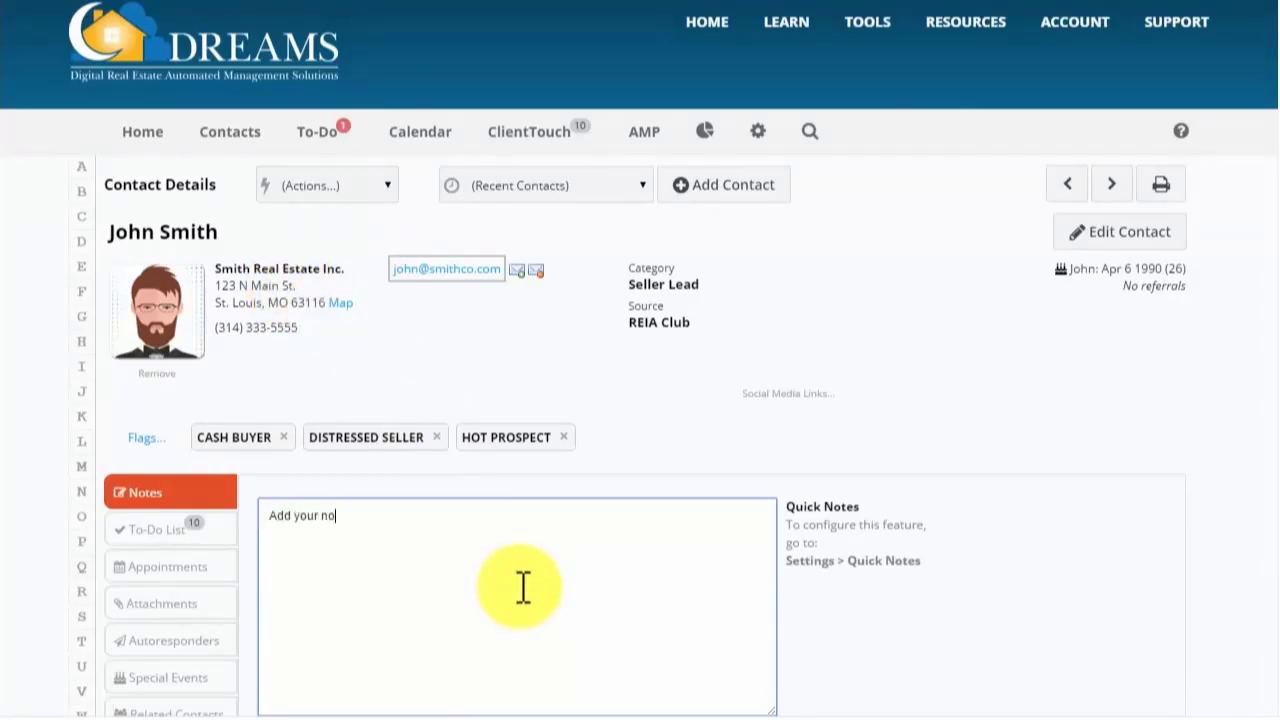
text(te here .)
scroll(1095, 580, down, 2)
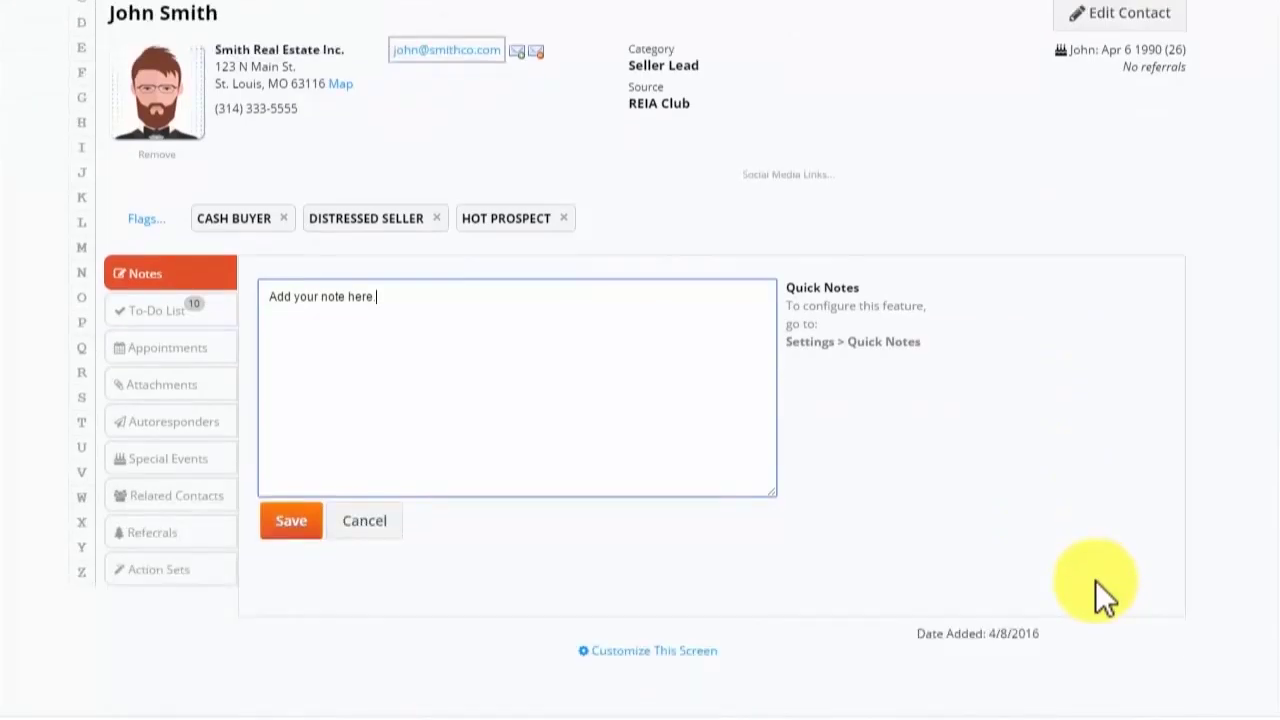
click(299, 527)
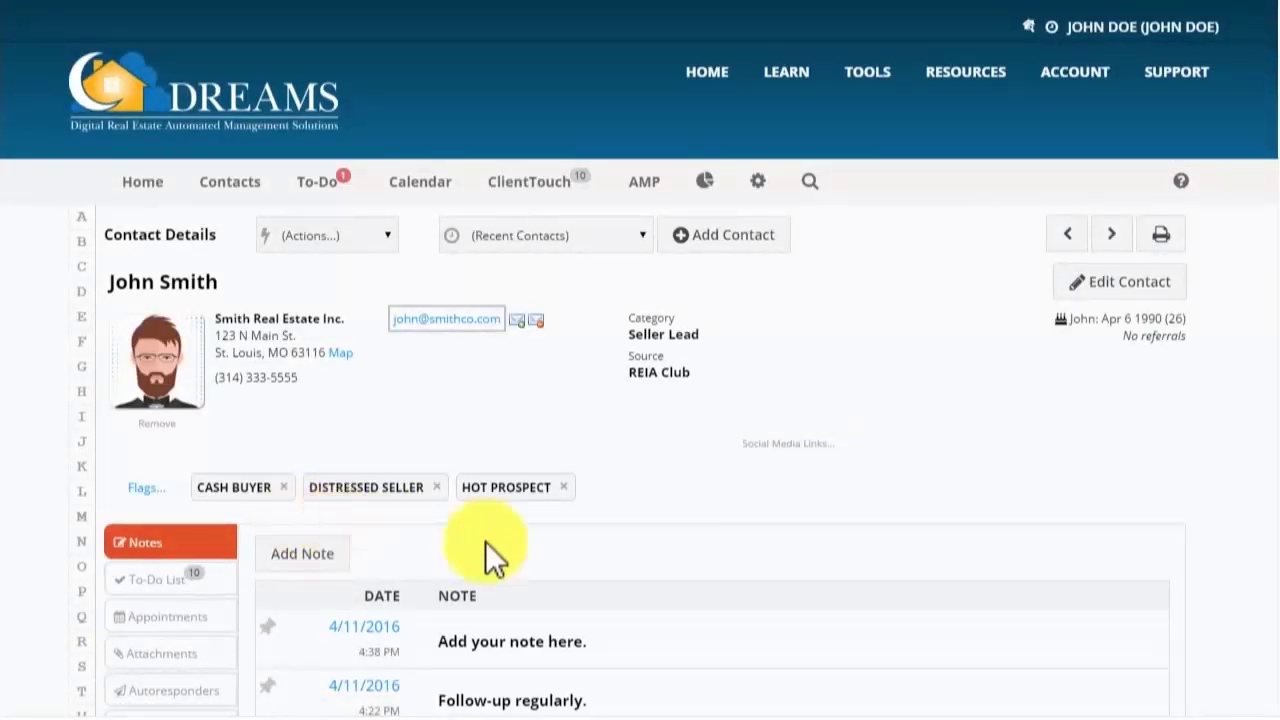
Review the contact's to-do list and the to-do plans available for it, without selecting a plan
scroll(1202, 537, down, 3)
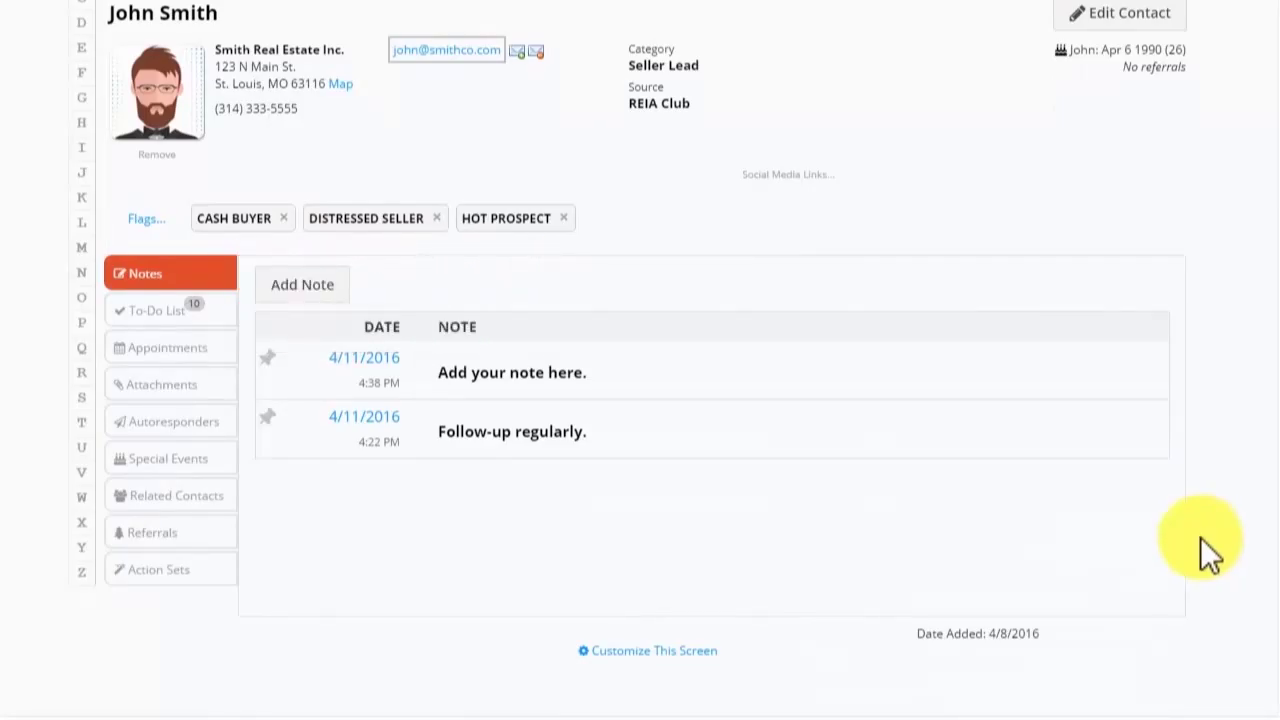
click(150, 311)
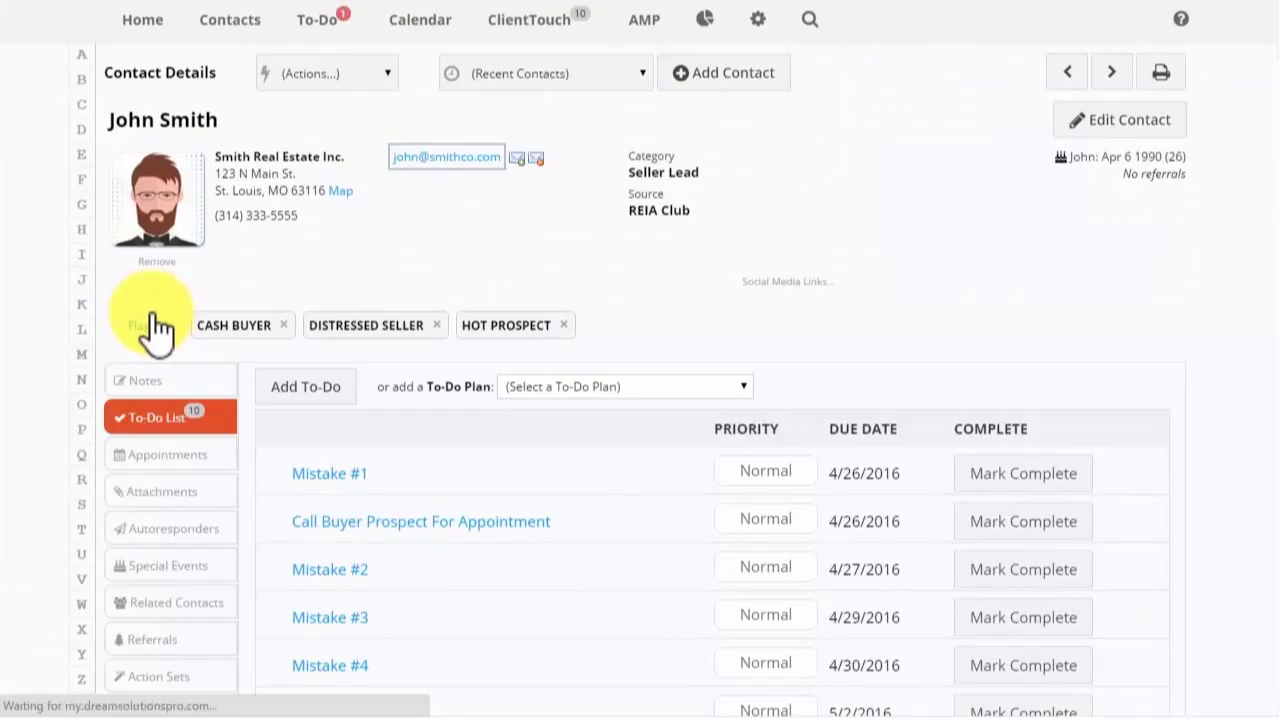
scroll(1249, 522, down, 5)
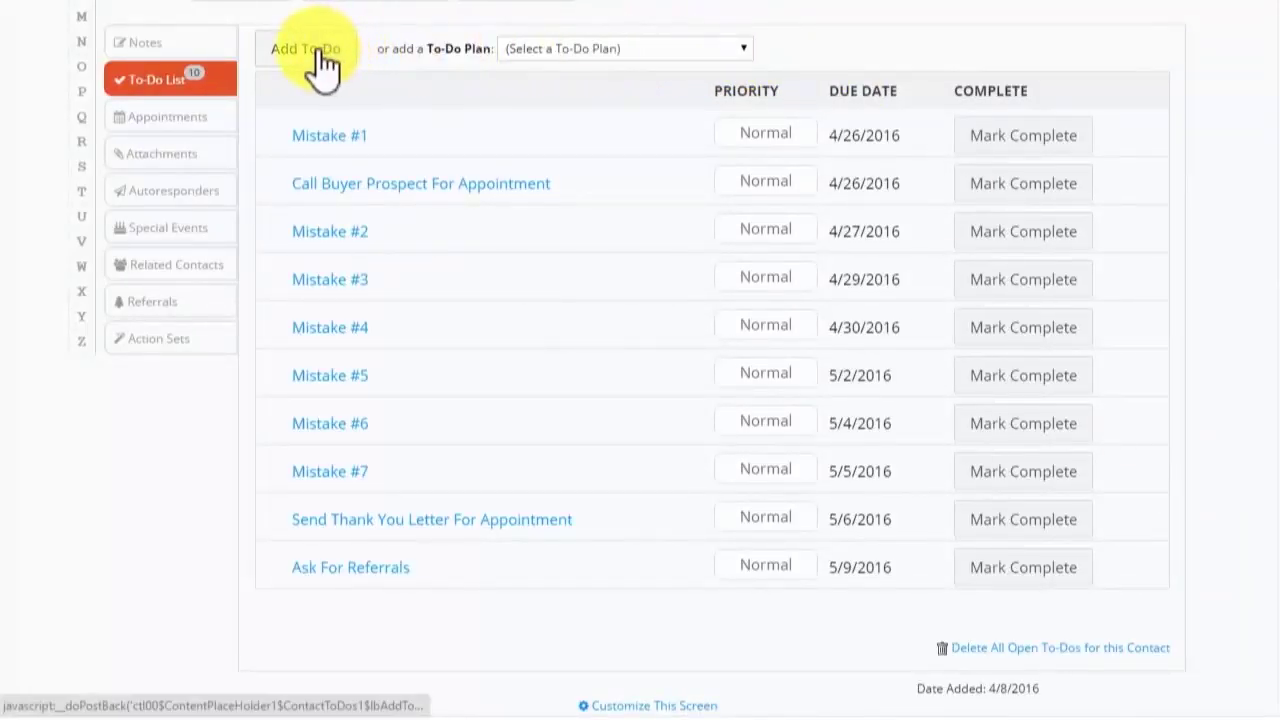
click(741, 50)
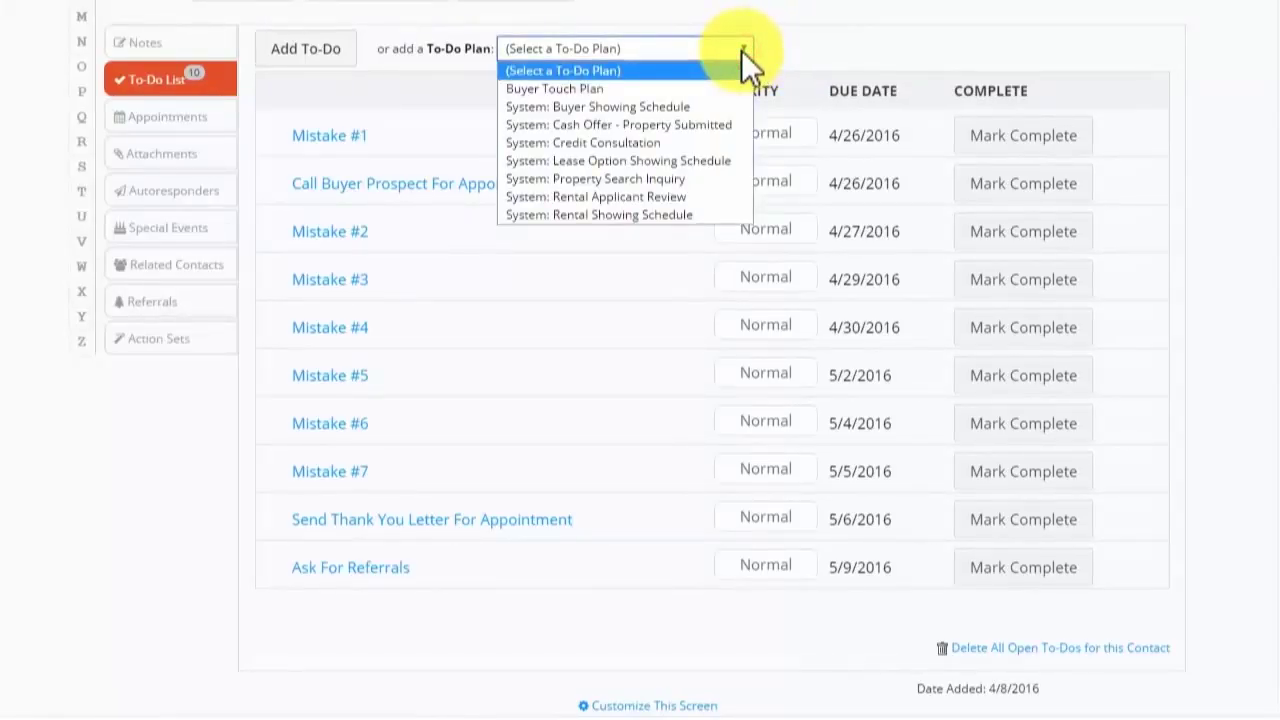
click(800, 39)
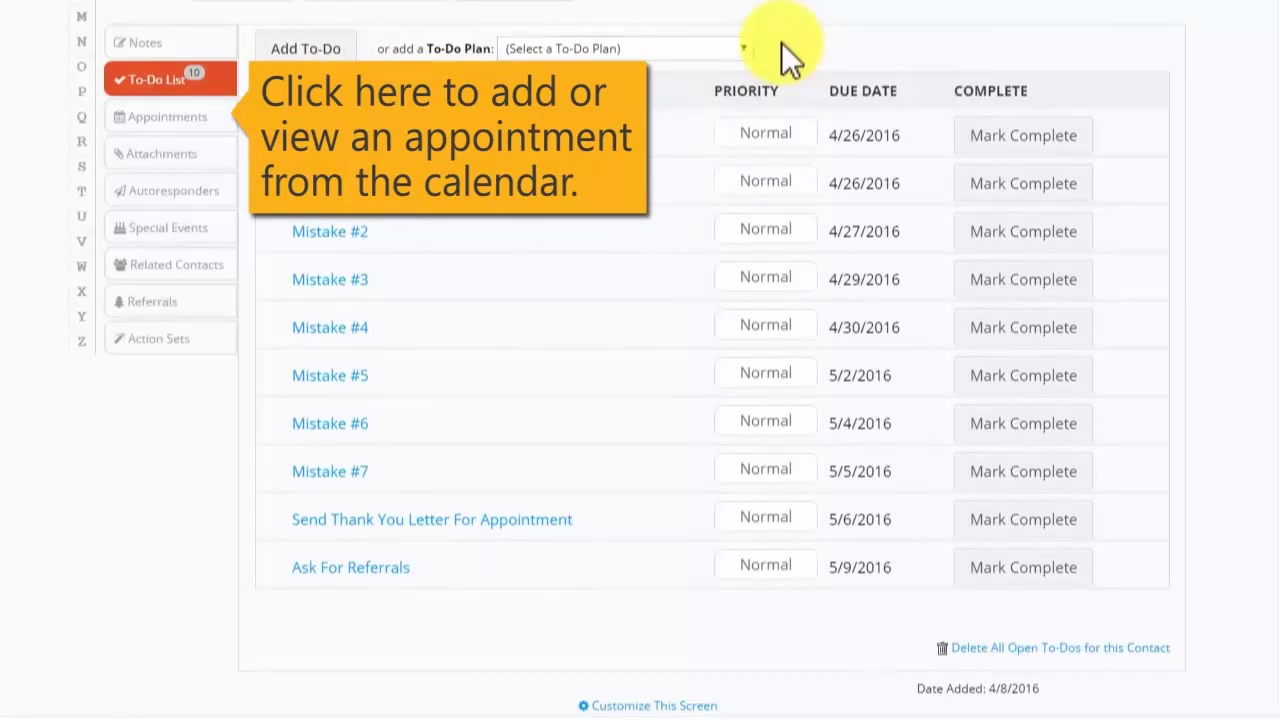
Review the contact's upcoming and past appointments
click(163, 135)
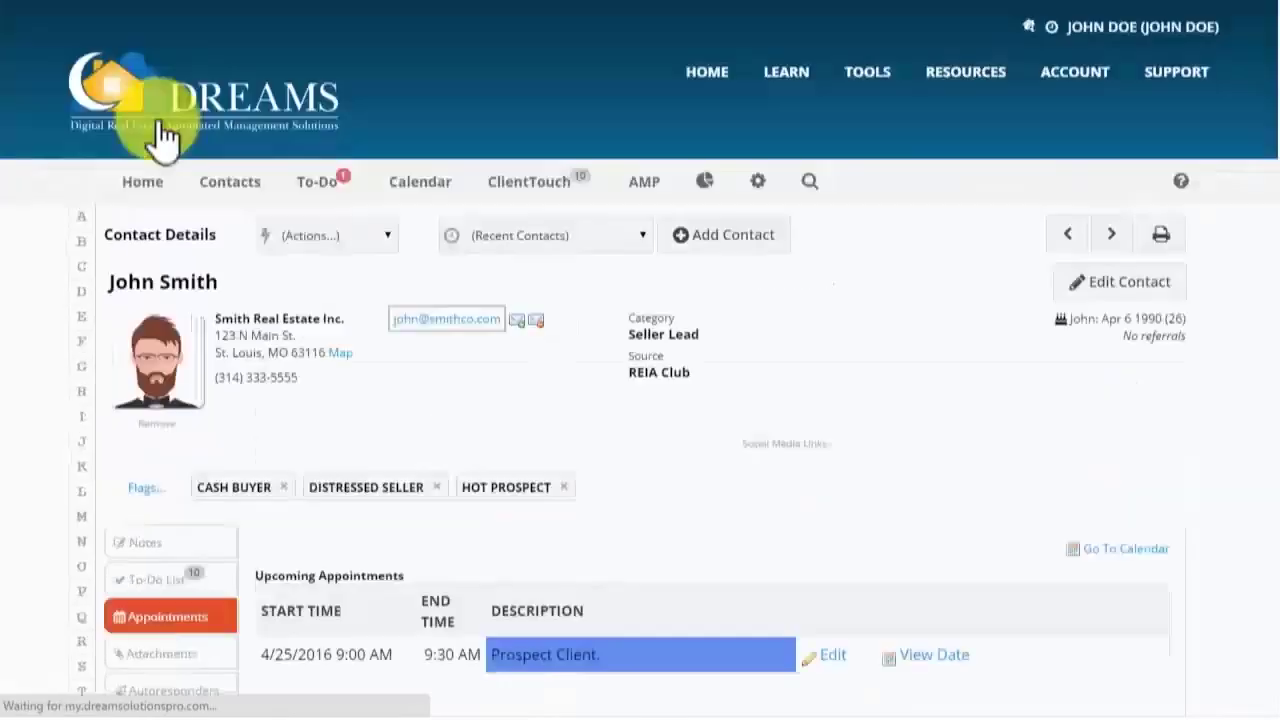
scroll(1211, 380, down, 3)
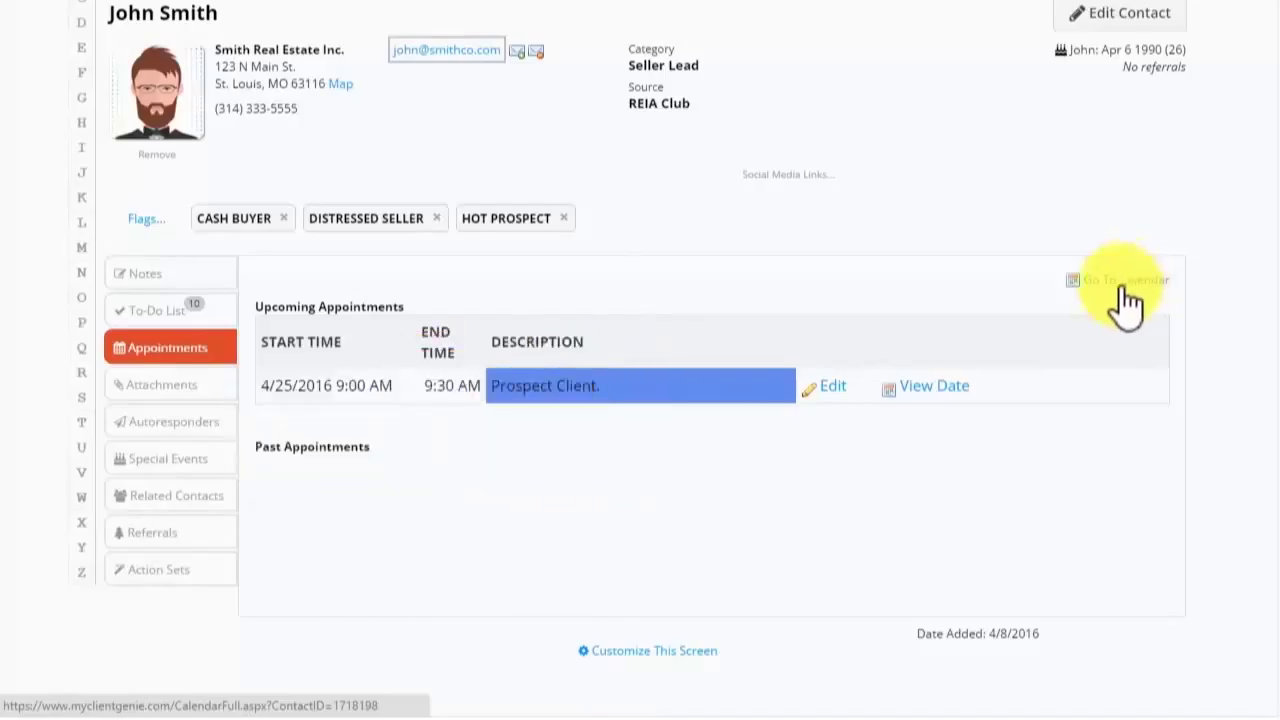
Upload the image file Front House.jpg as an attachment to the contact
click(147, 388)
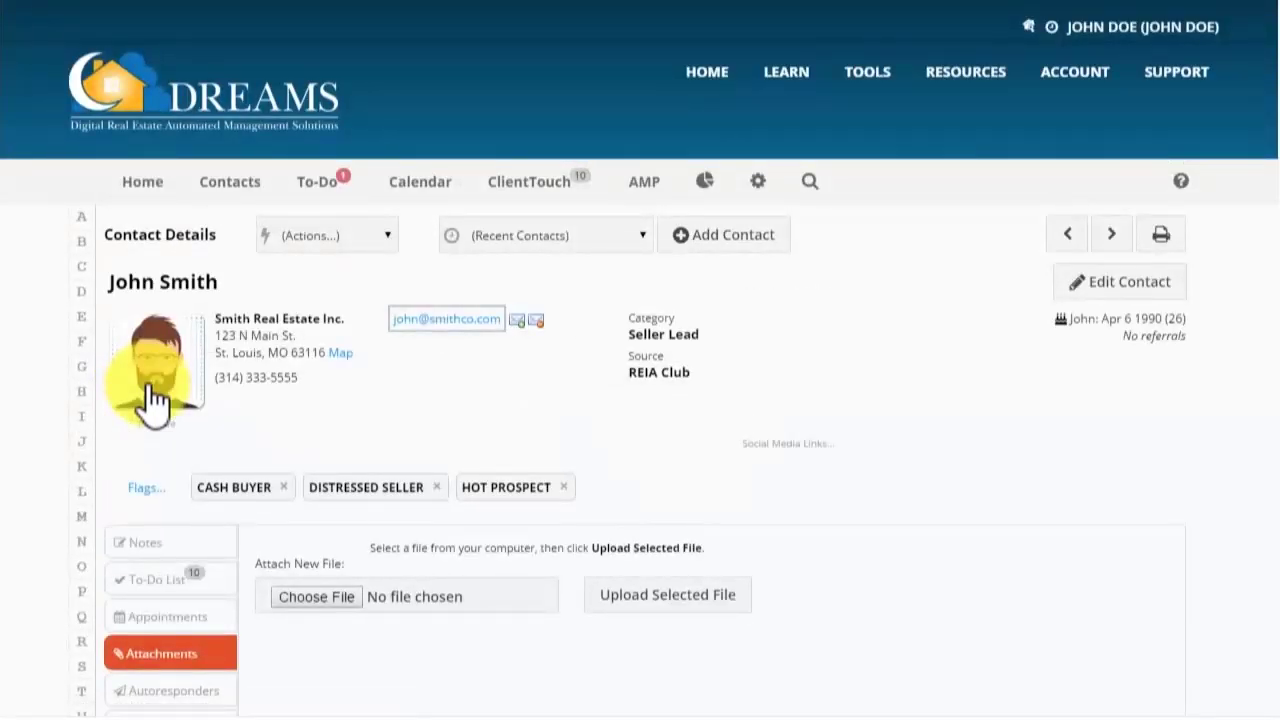
click(312, 596)
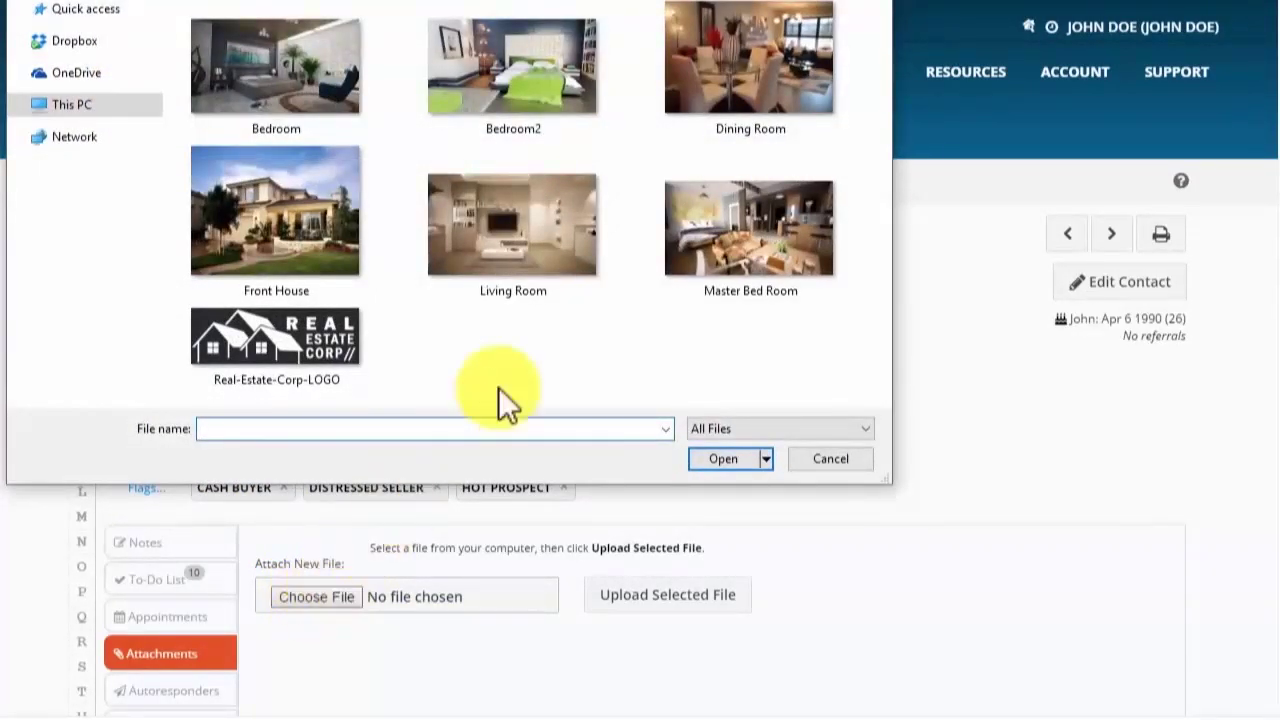
click(271, 233)
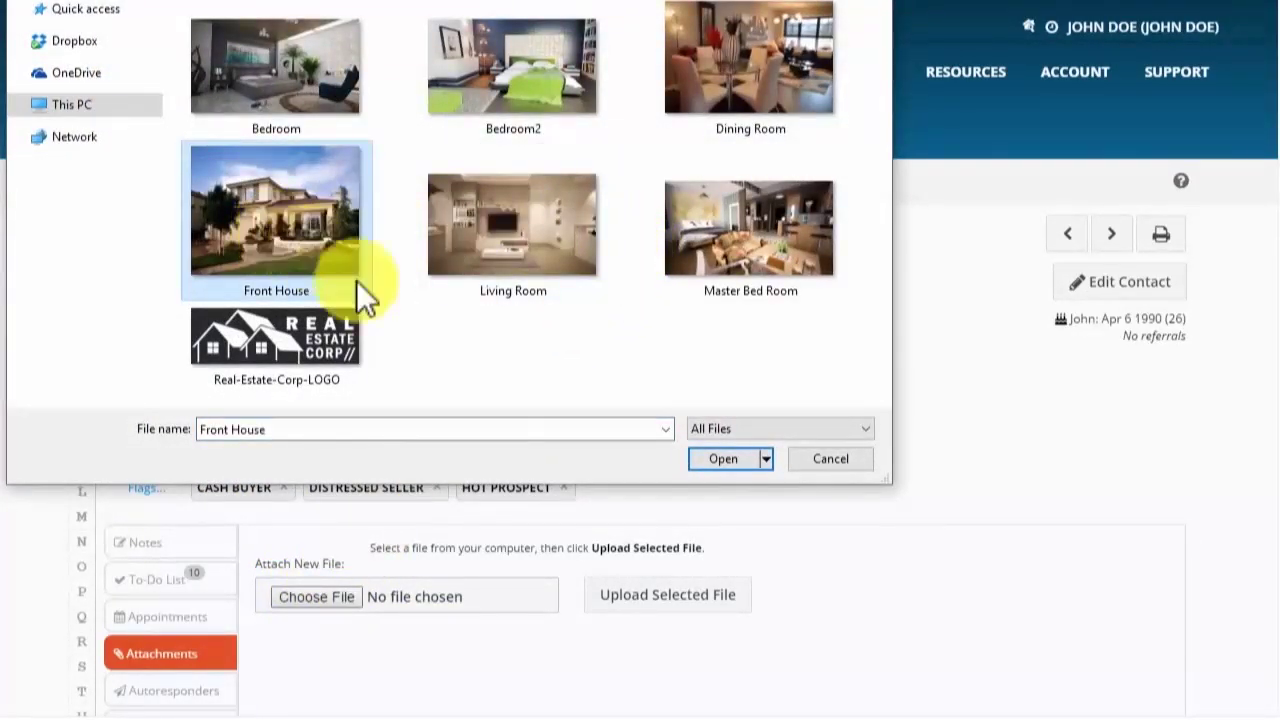
click(721, 458)
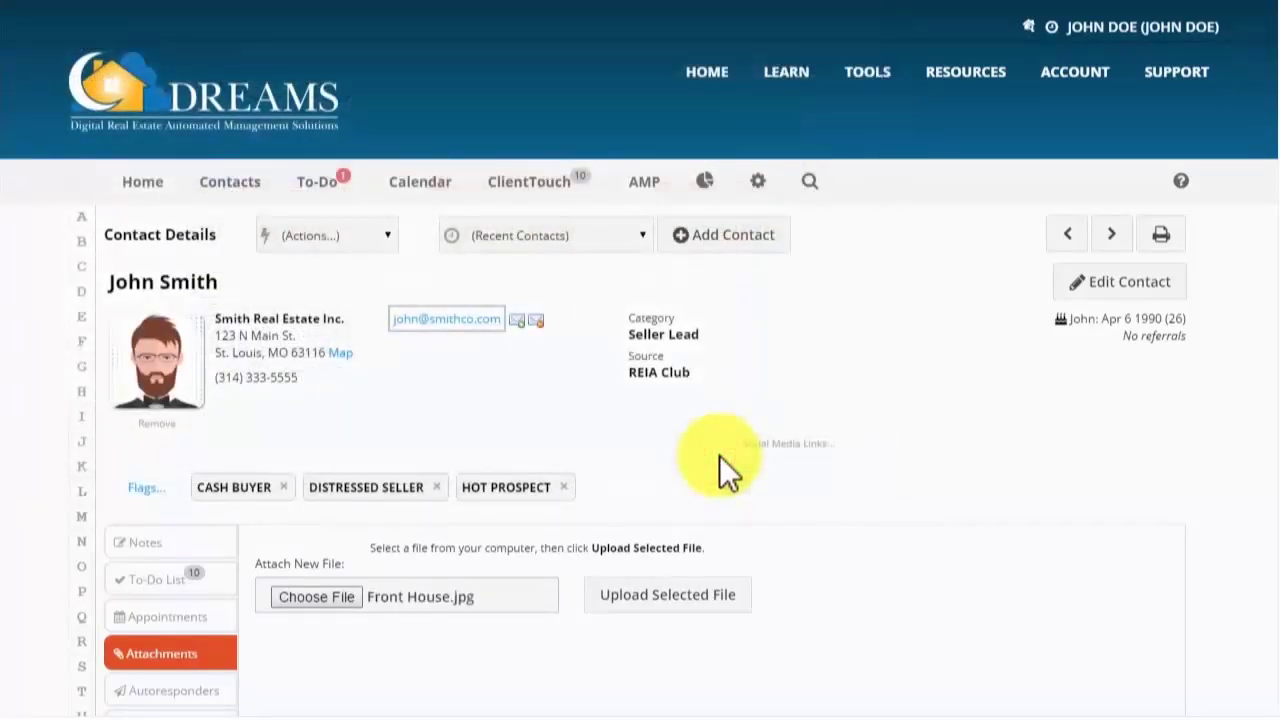
click(674, 602)
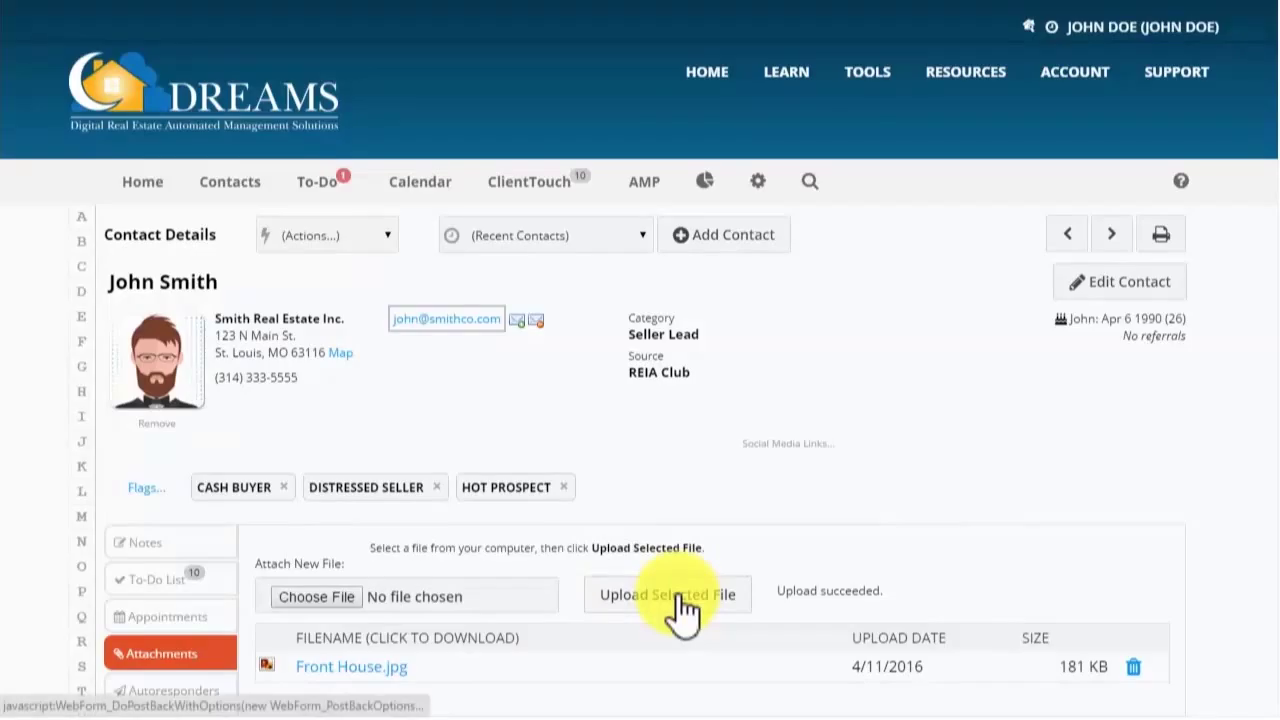
Review the contact's active and completed autoresponder campaigns
scroll(1235, 603, down, 3)
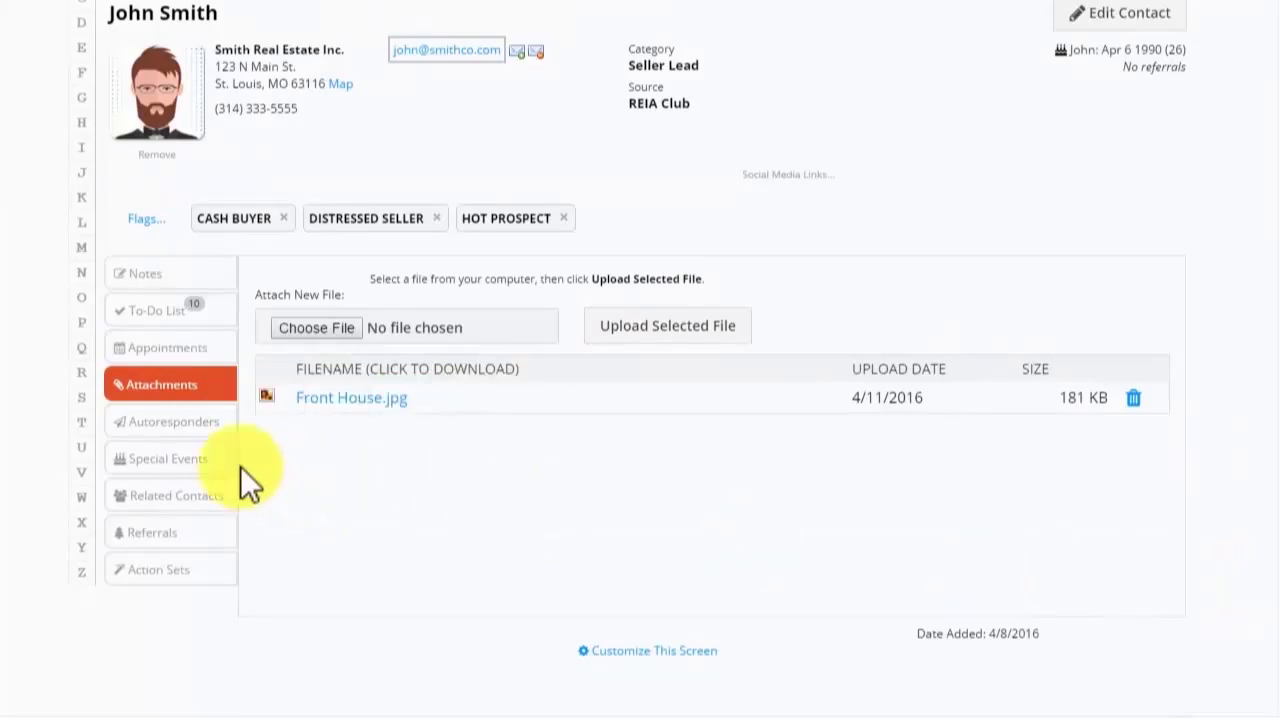
click(158, 430)
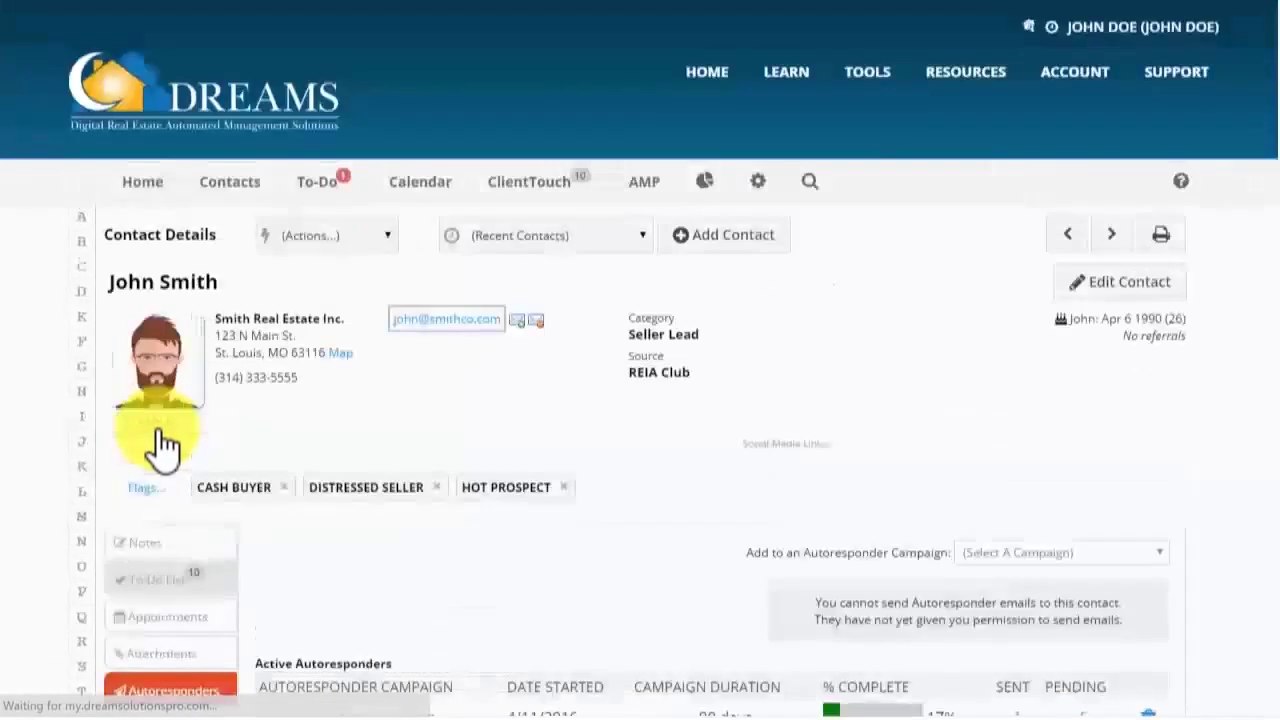
scroll(1228, 615, down, 3)
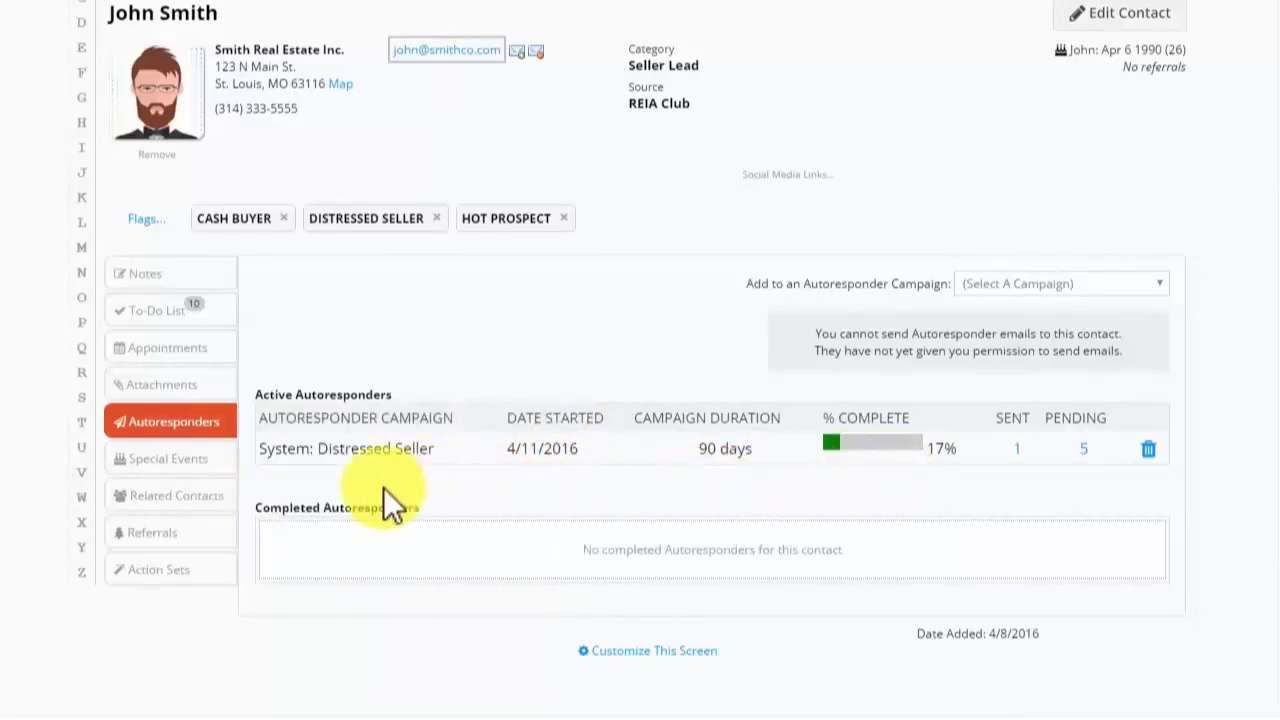
View the contact's special events and examine the new-event form with the Anniversary and Other occasions, discarding it without saving
click(172, 460)
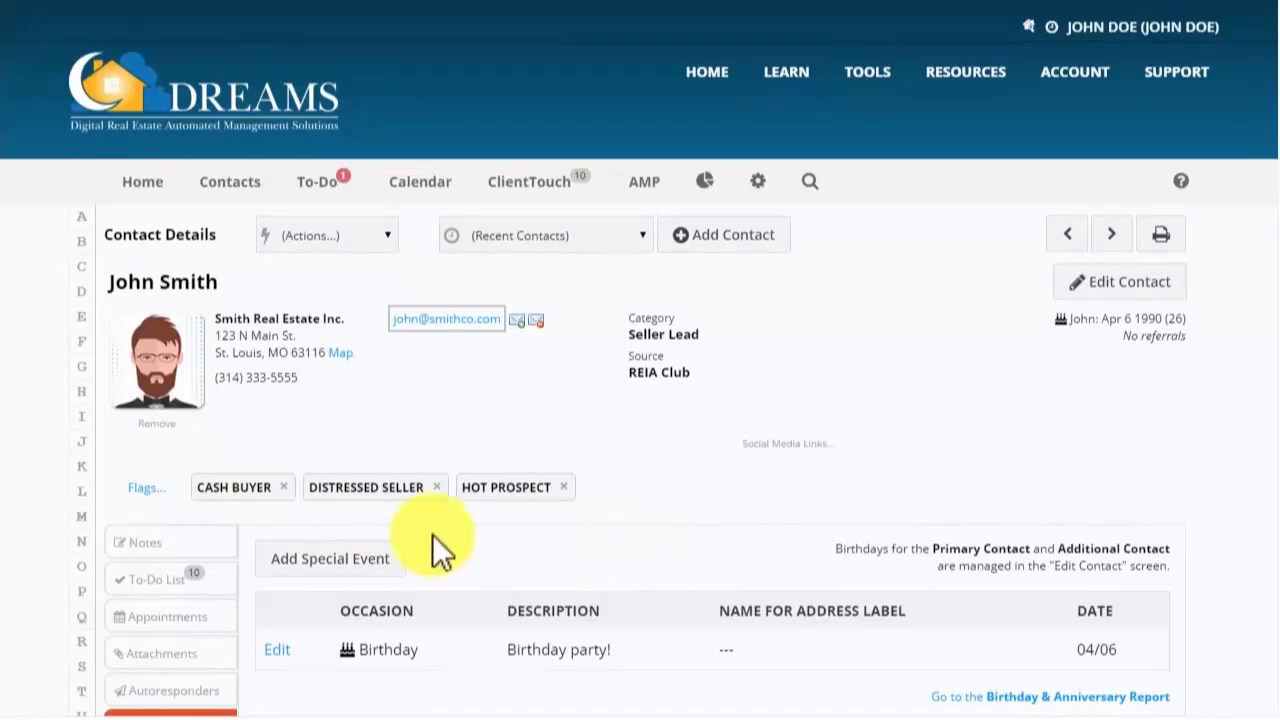
click(352, 558)
click(532, 562)
click(675, 562)
scroll(874, 558, down, 2)
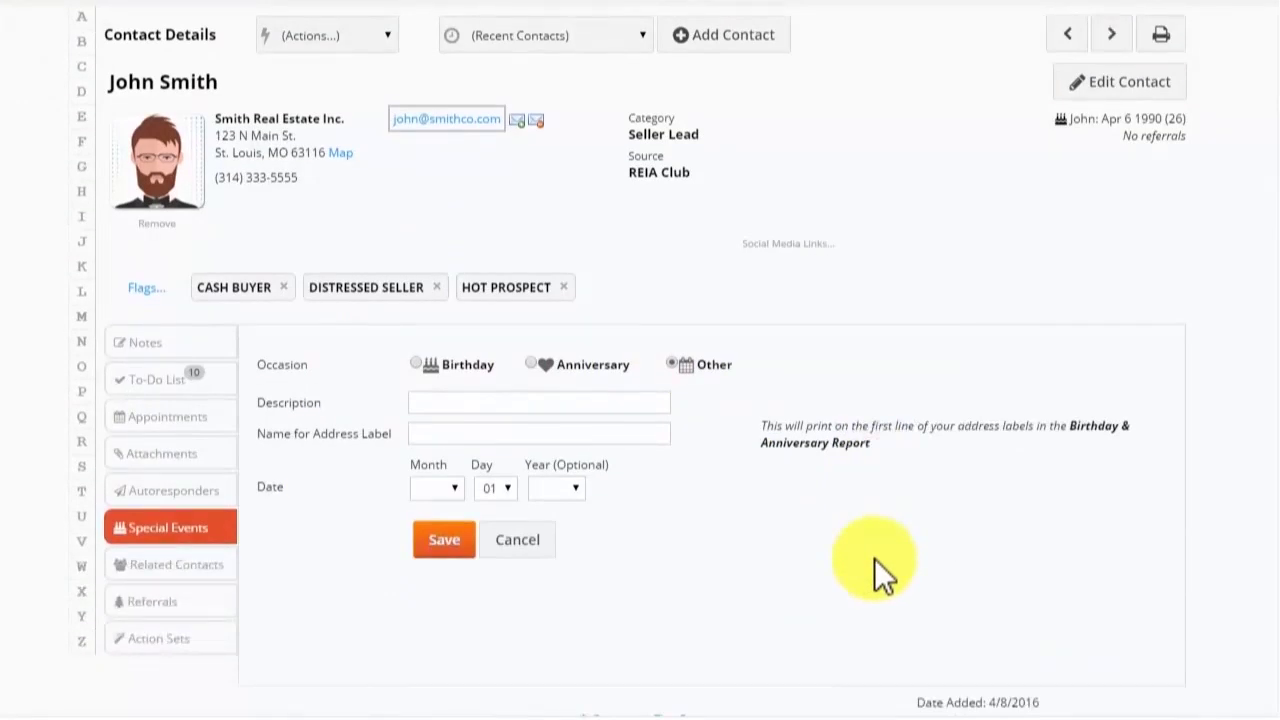
click(510, 545)
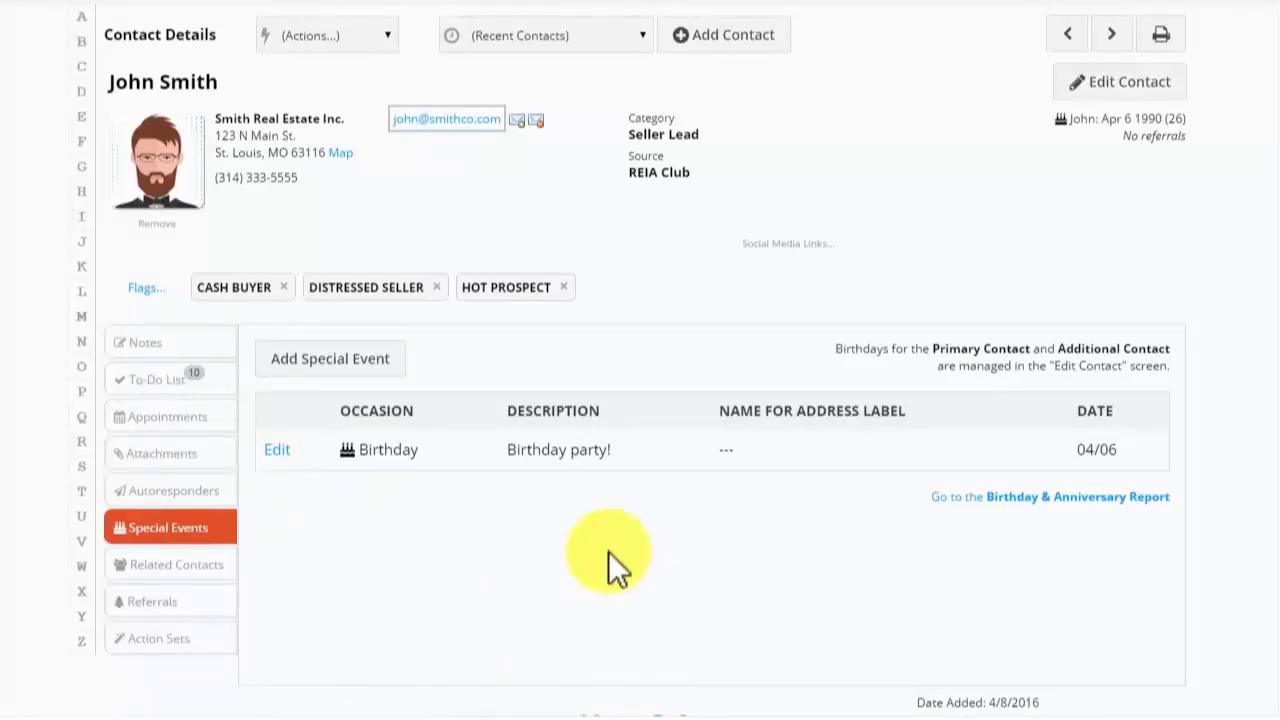
Add the first suggested contact matching "Do" as a related contact with the relationship Sister-In-Law
click(195, 569)
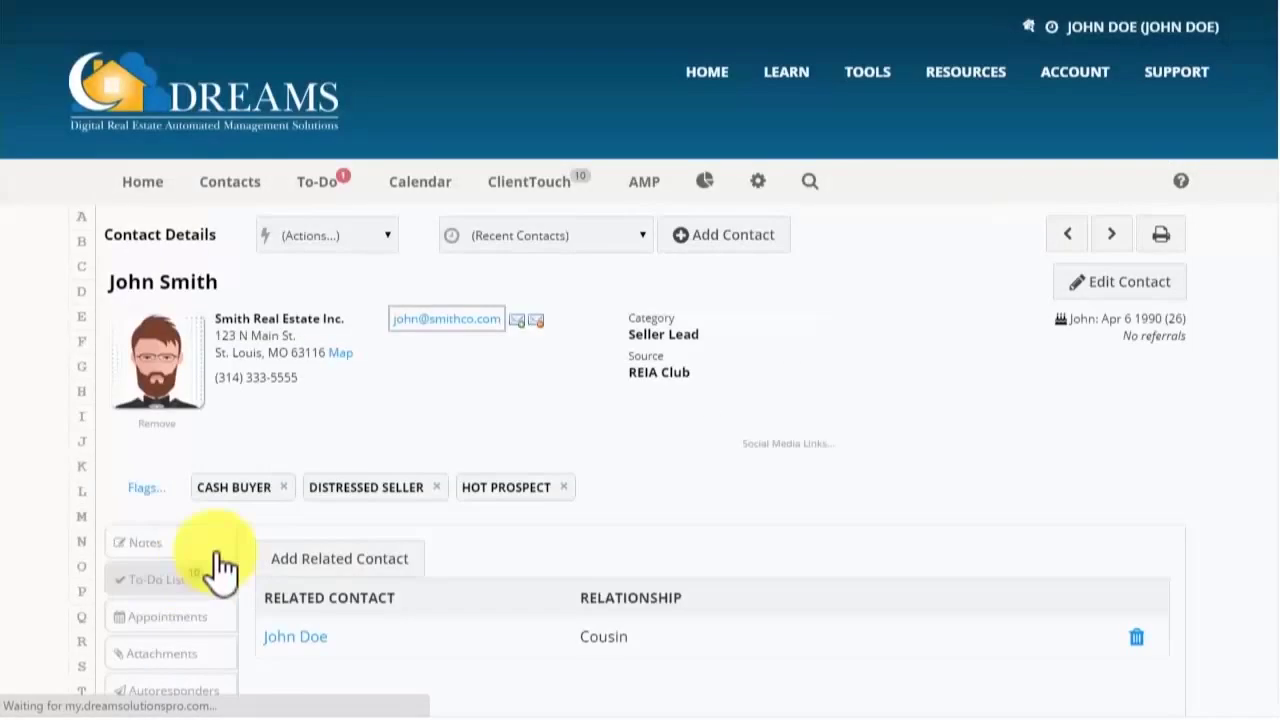
click(350, 561)
scroll(500, 520, down, 3)
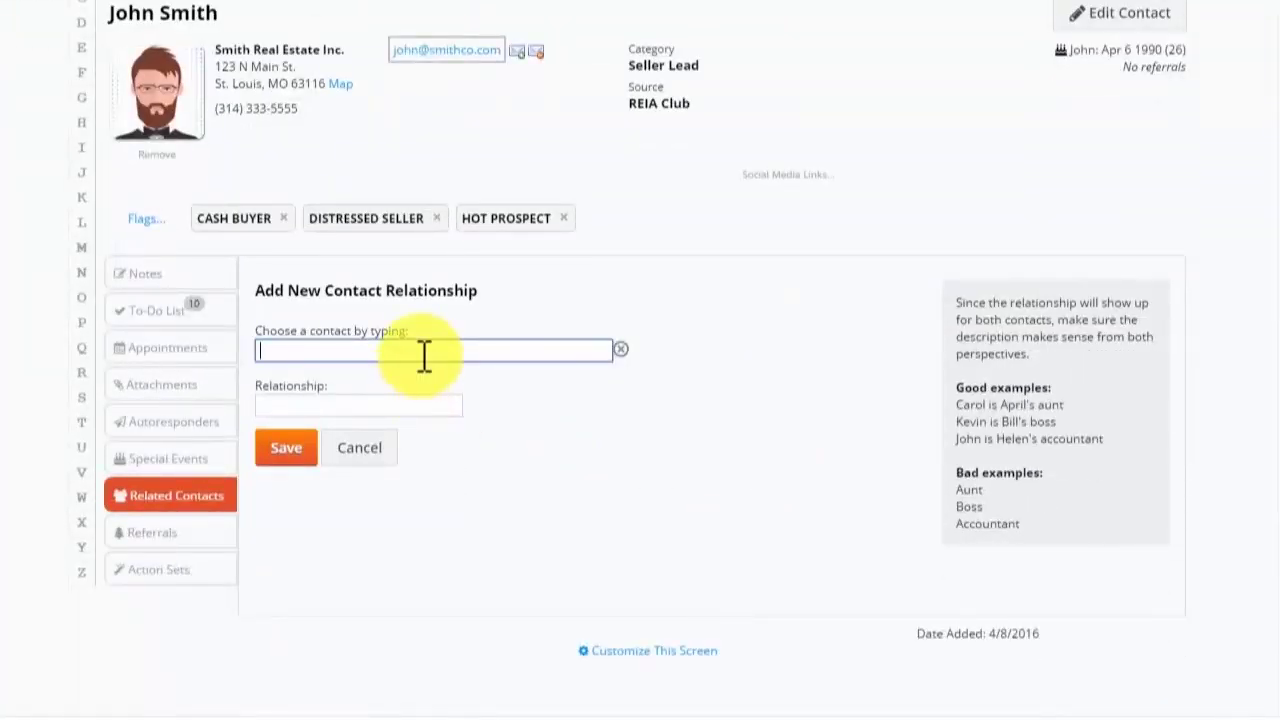
text(Do)
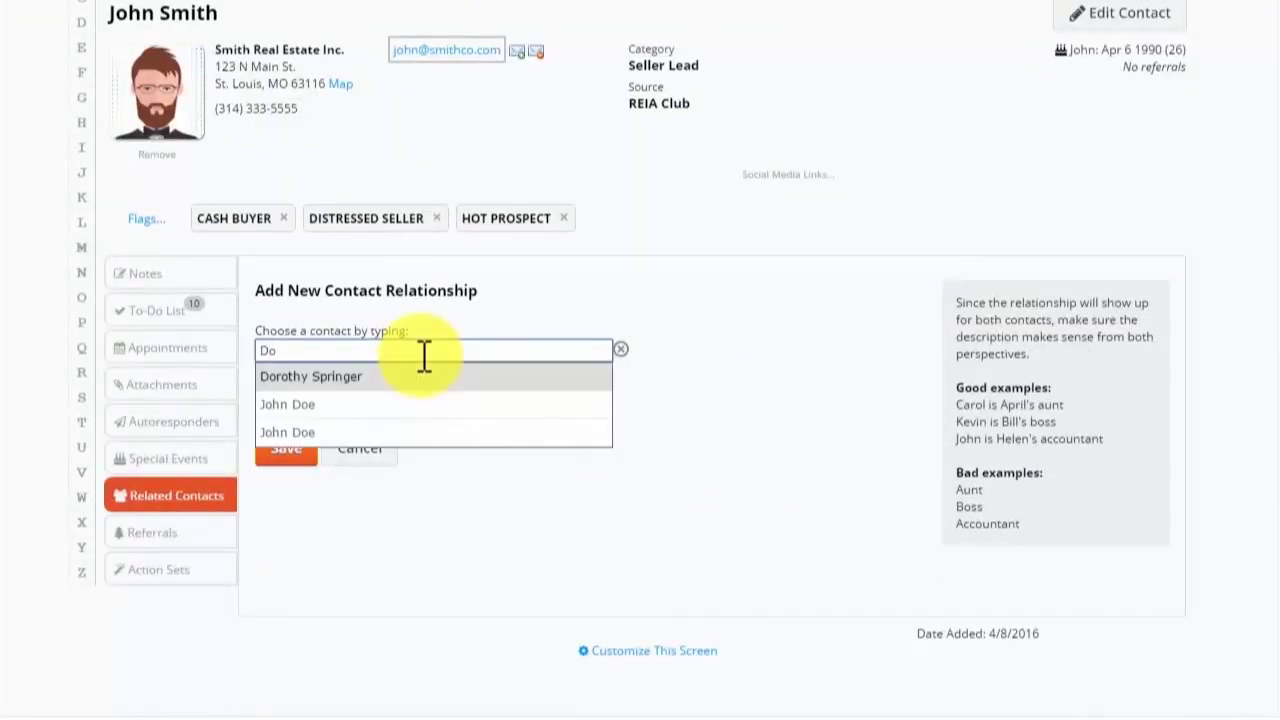
click(312, 378)
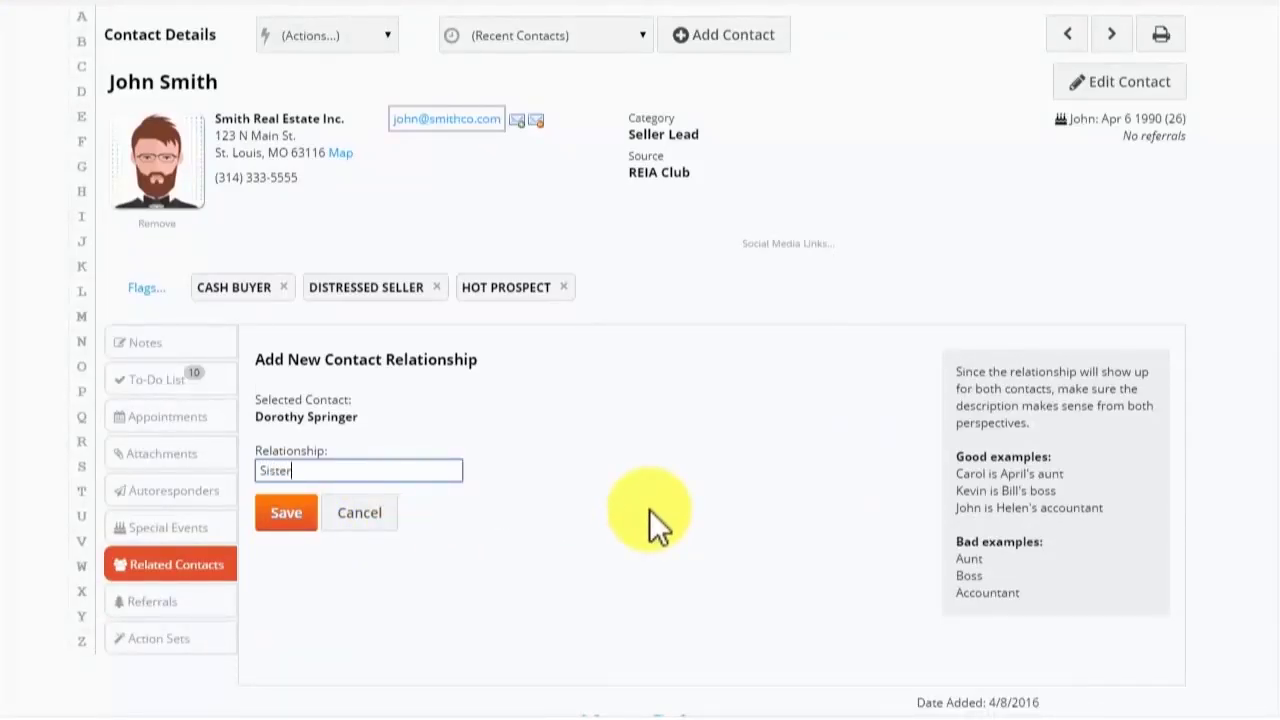
text(Sister-In-Law)
click(287, 514)
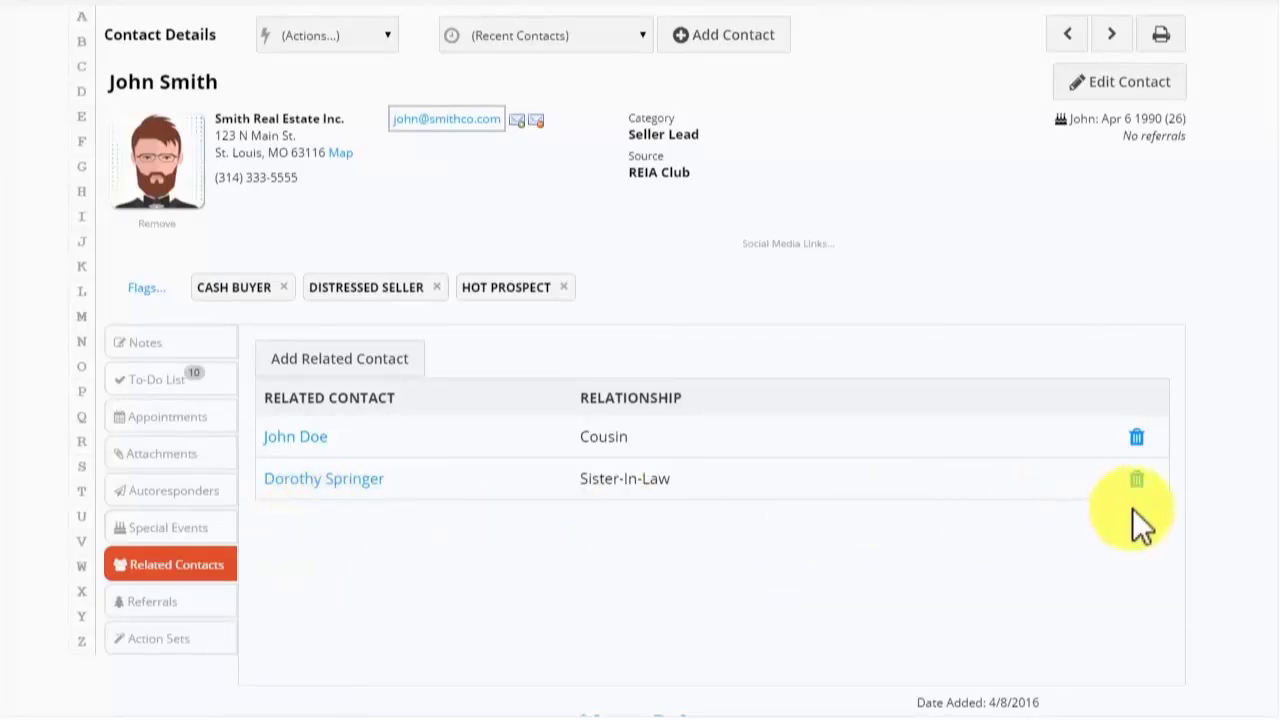
Delete the Sister-In-Law entry from the contact's related contacts and confirm the removal
click(1137, 481)
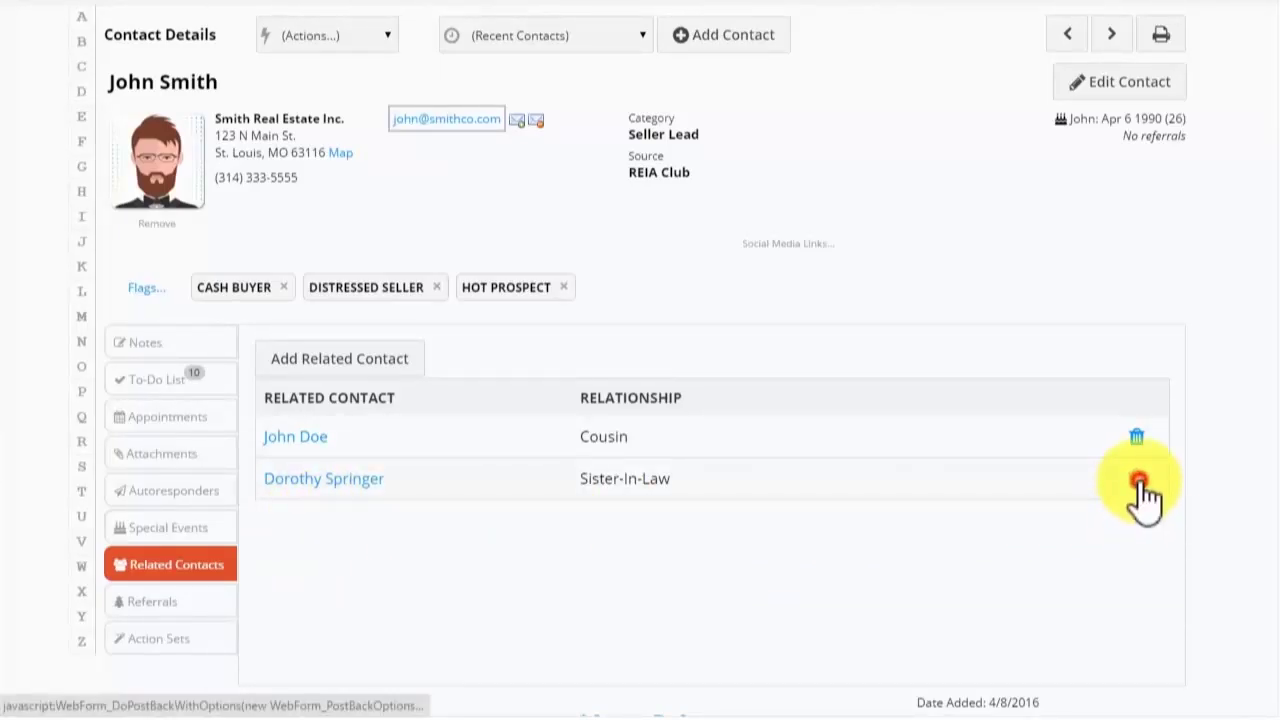
click(726, 78)
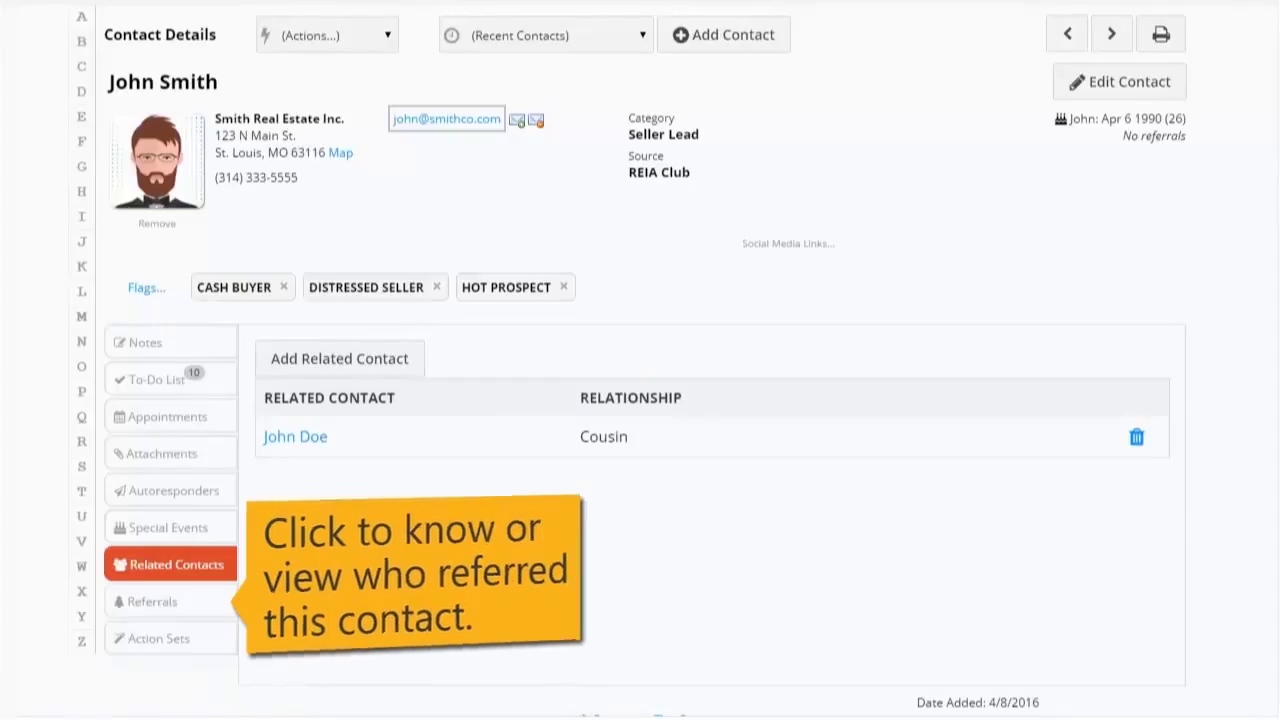
Review the contact's referrals and who referred this contact
click(170, 603)
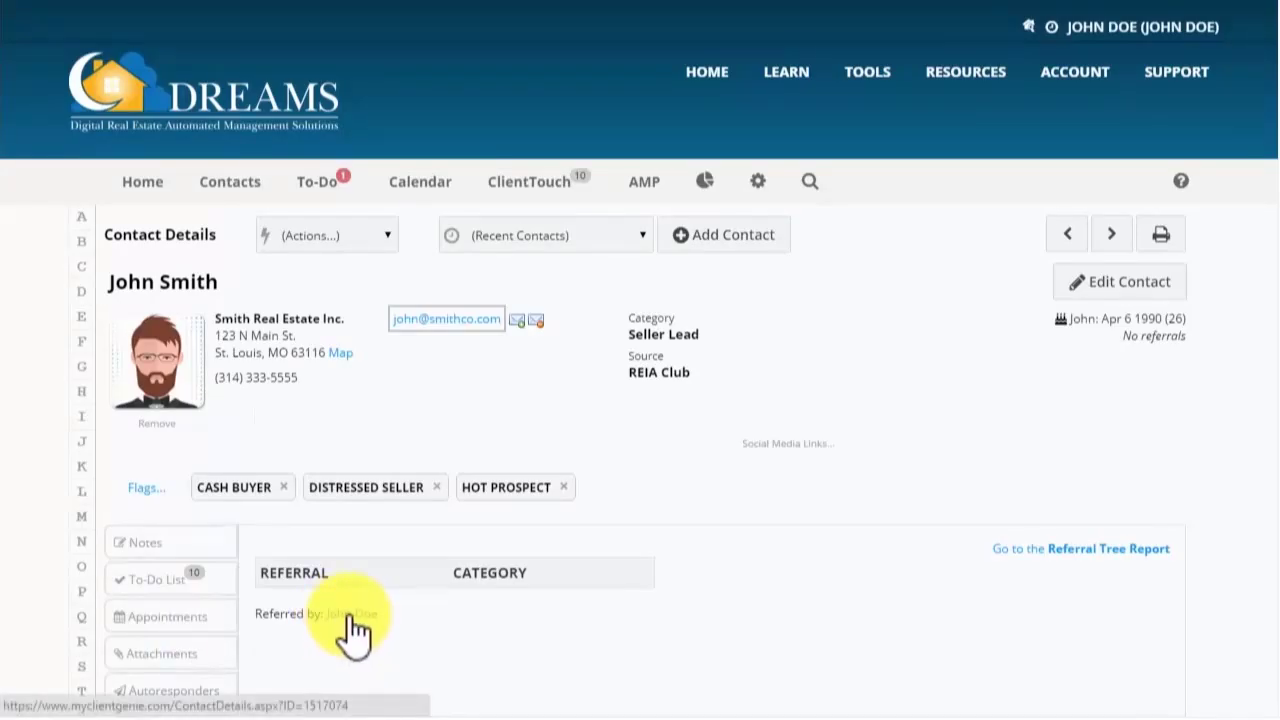
scroll(953, 609, down, 3)
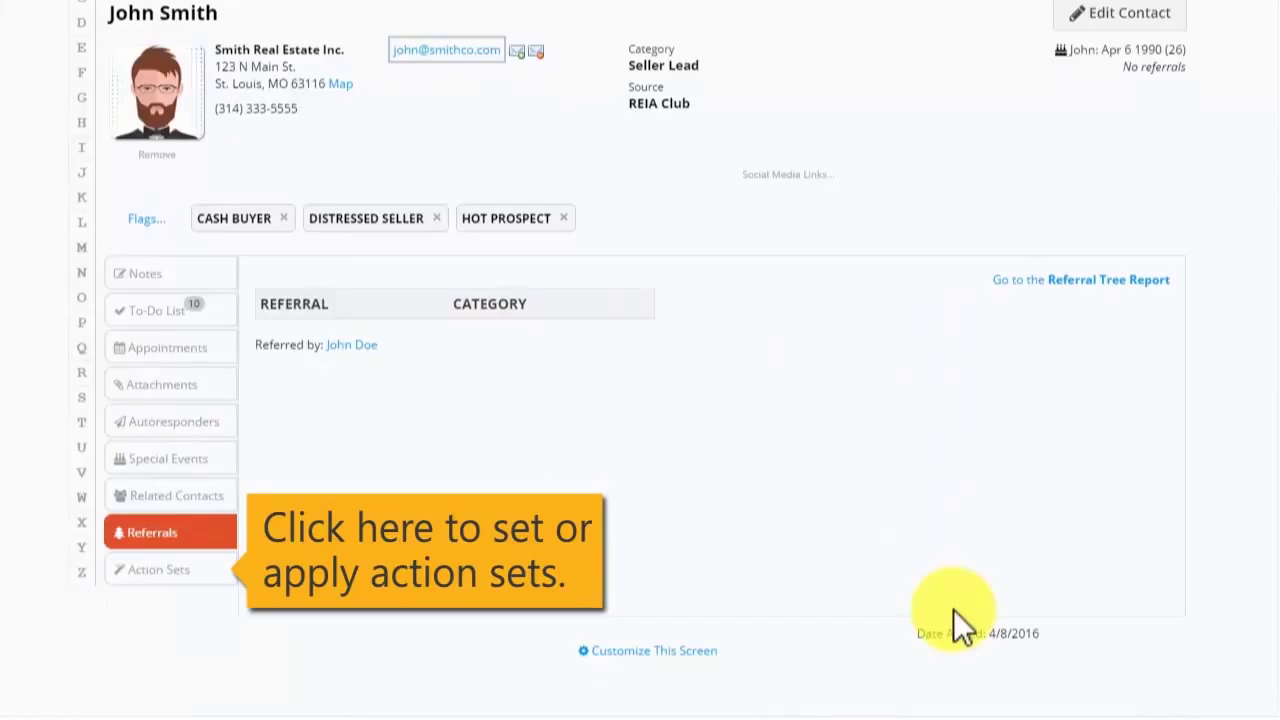
Review the contact's active and completed action sets and open the list of action sets available to apply
click(180, 574)
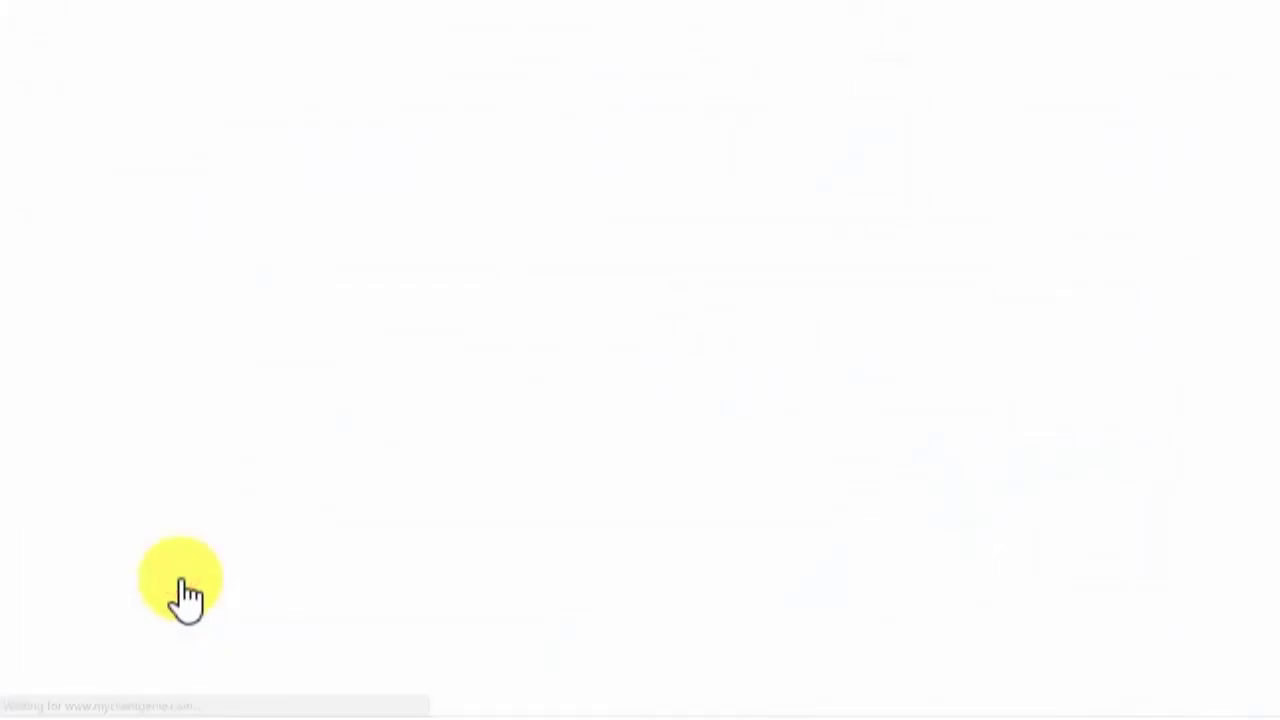
scroll(1203, 551, down, 3)
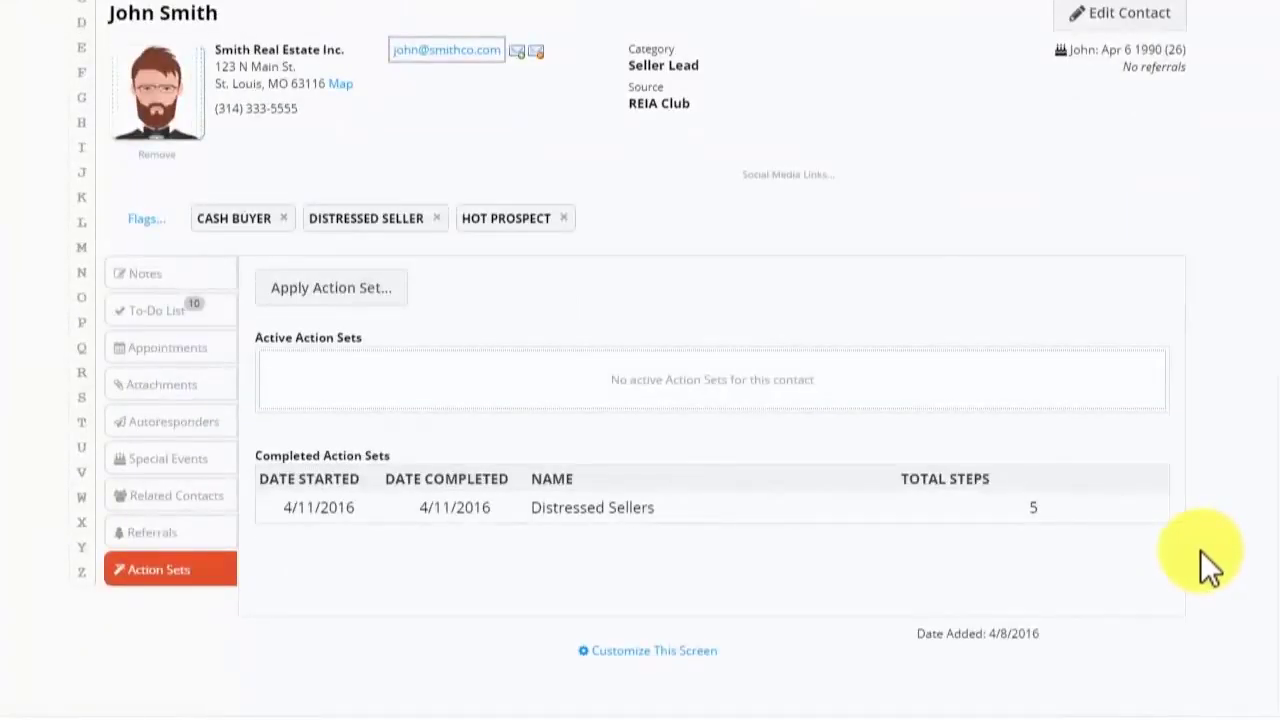
click(343, 288)
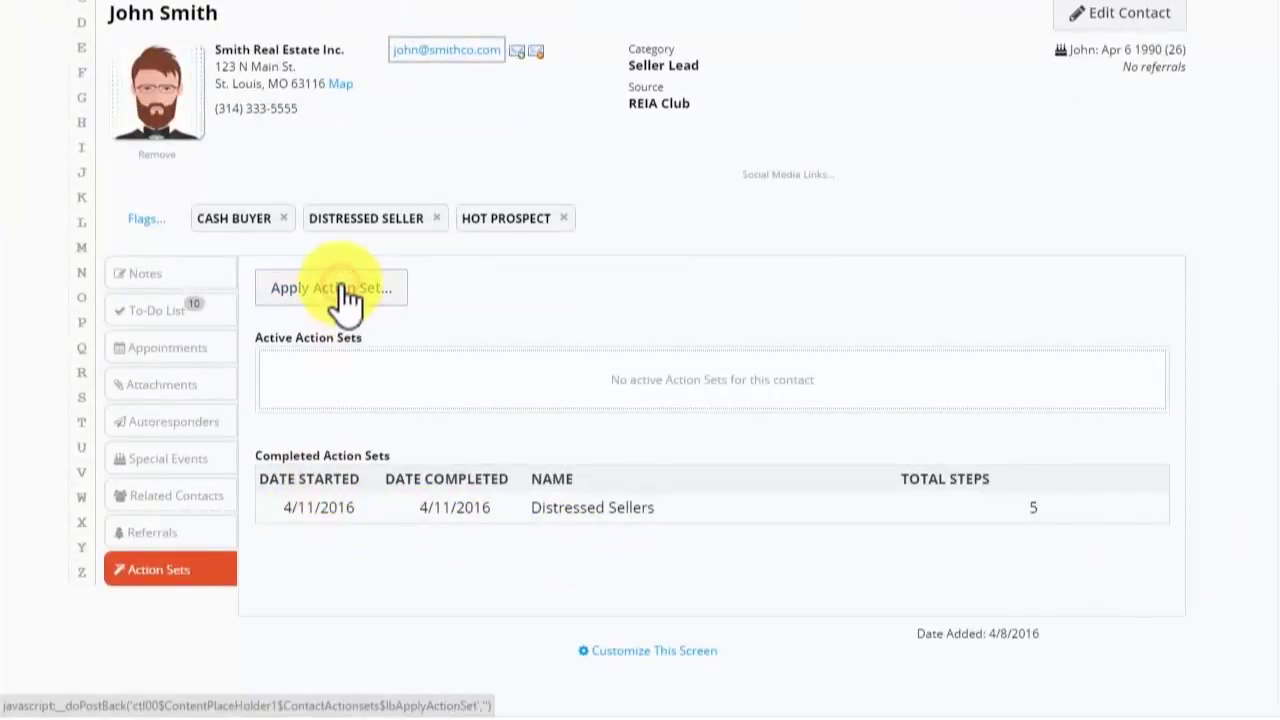
scroll(1158, 439, down, 3)
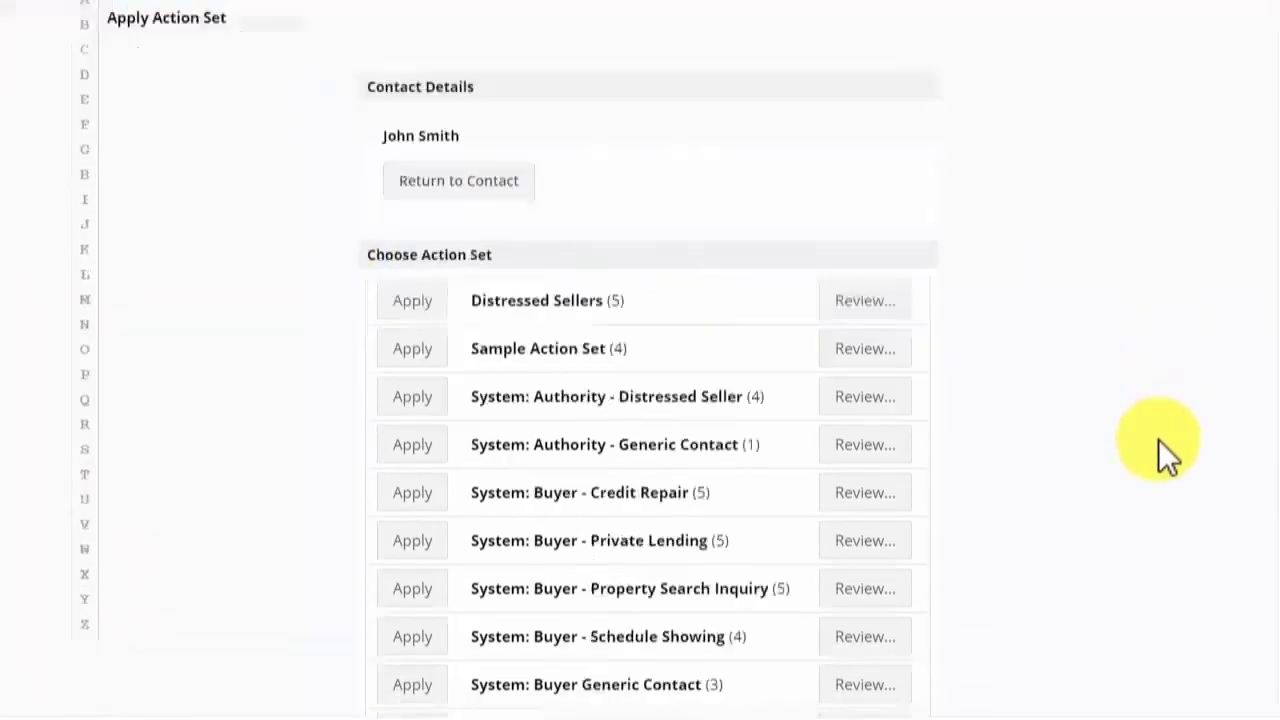